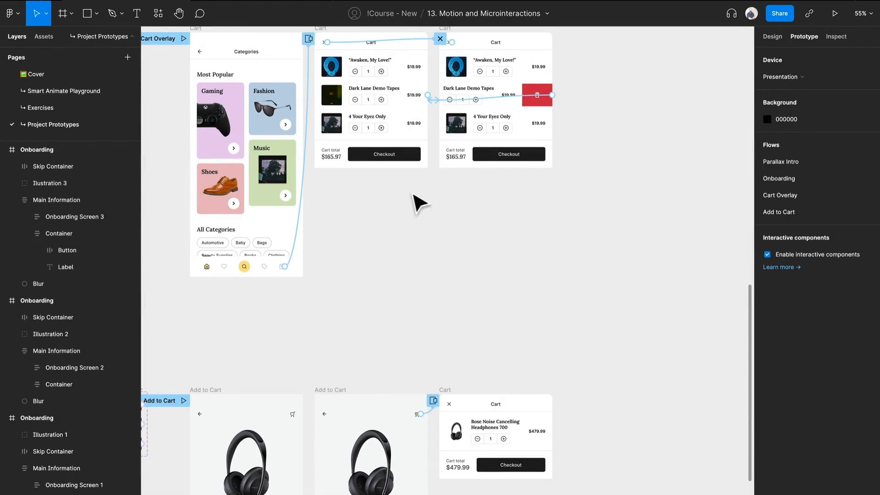
- Open the Cart Overlay flow in the prototype preview and bring up the cart from the Categories screen's bag icon
drag(414, 195, 455, 336)
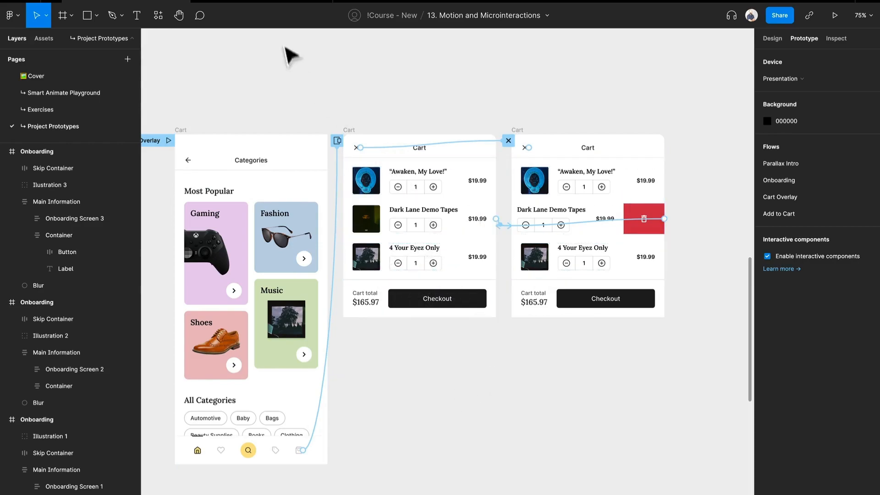
click(263, 12)
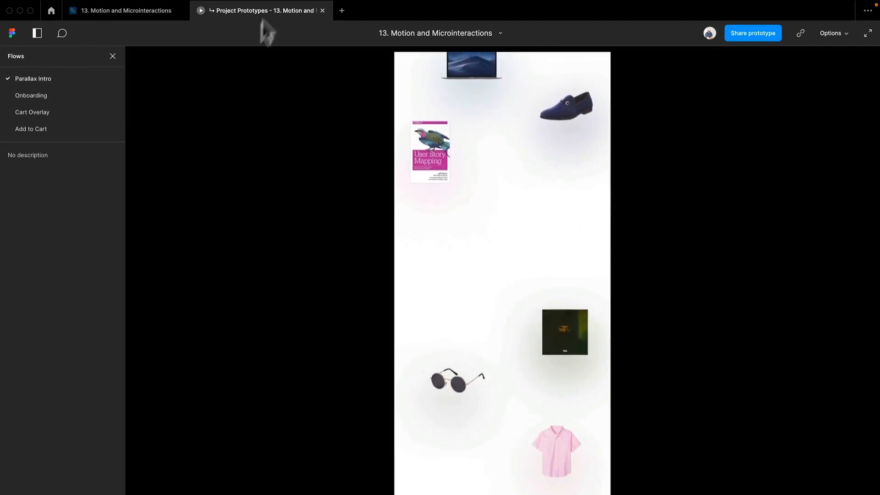
click(69, 109)
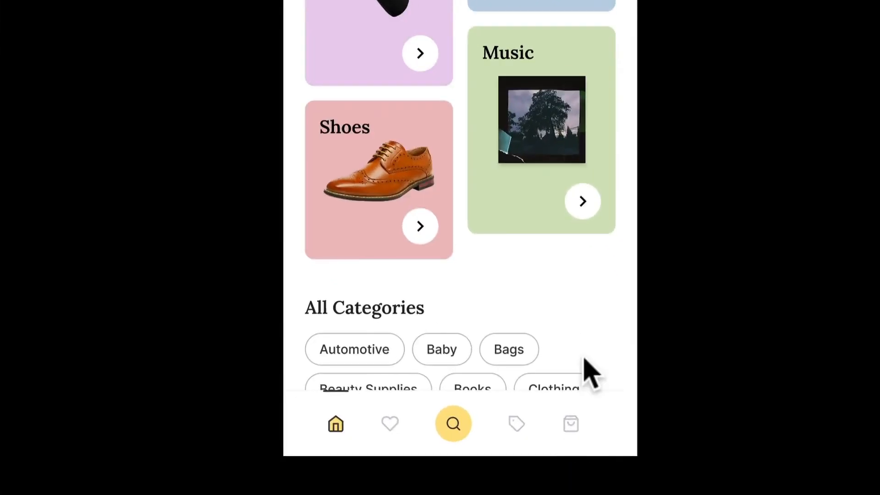
click(579, 422)
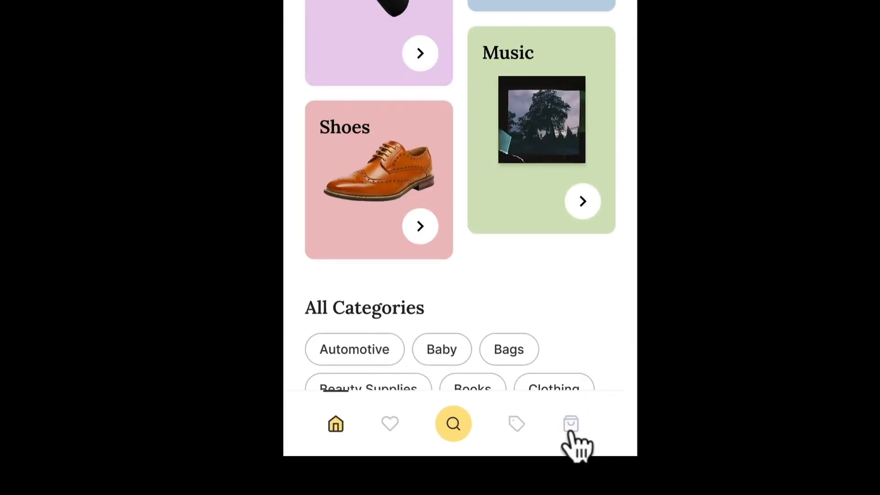
click(570, 426)
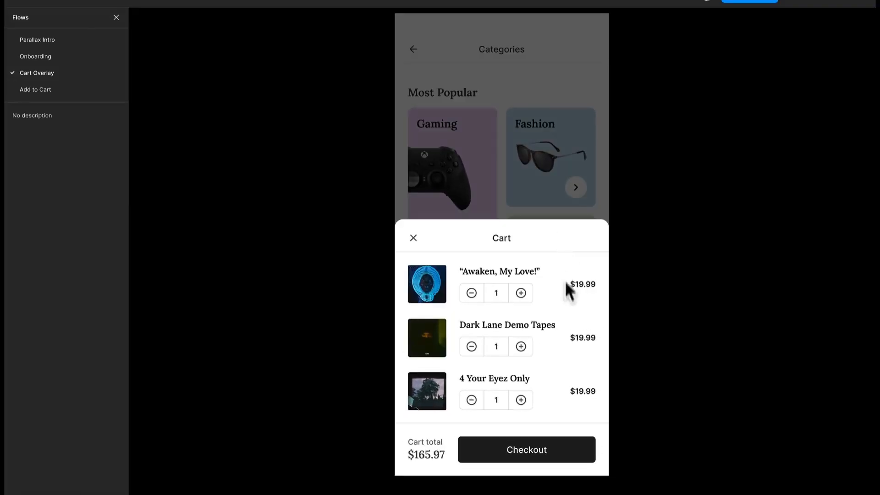
- Test dismissing the cart overlay through the area outside it and through its close icon, reopening it each time
click(565, 205)
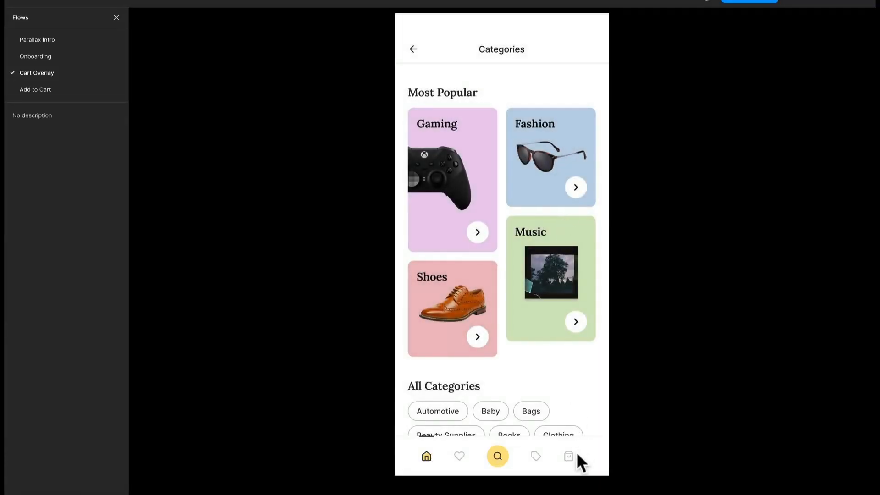
click(568, 456)
click(541, 247)
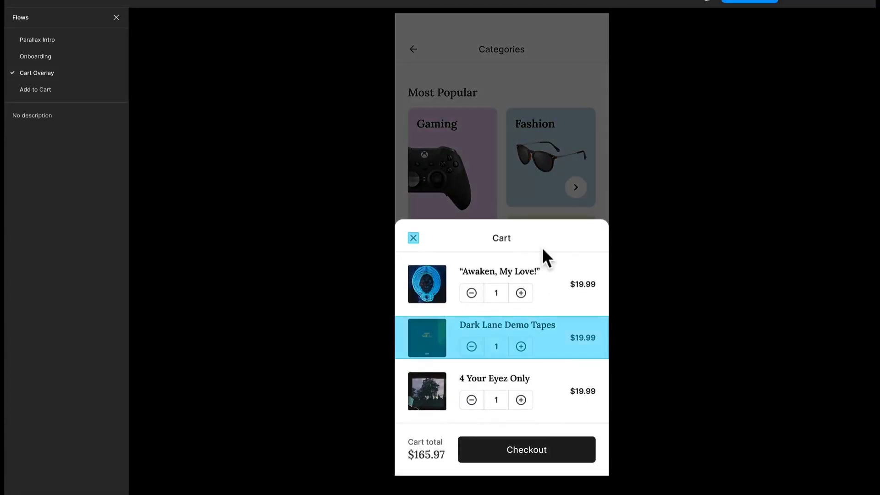
click(414, 242)
click(569, 455)
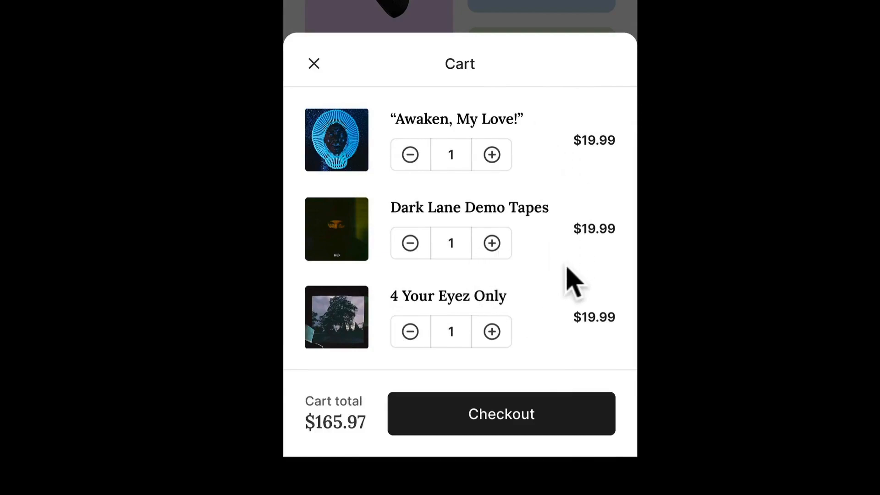
- Test swiping the Dark Lane Demo Tapes row sideways in the cart overlay and back again
drag(507, 240, 526, 214)
click(564, 235)
drag(500, 244, 645, 237)
drag(583, 238, 444, 245)
drag(443, 244, 551, 260)
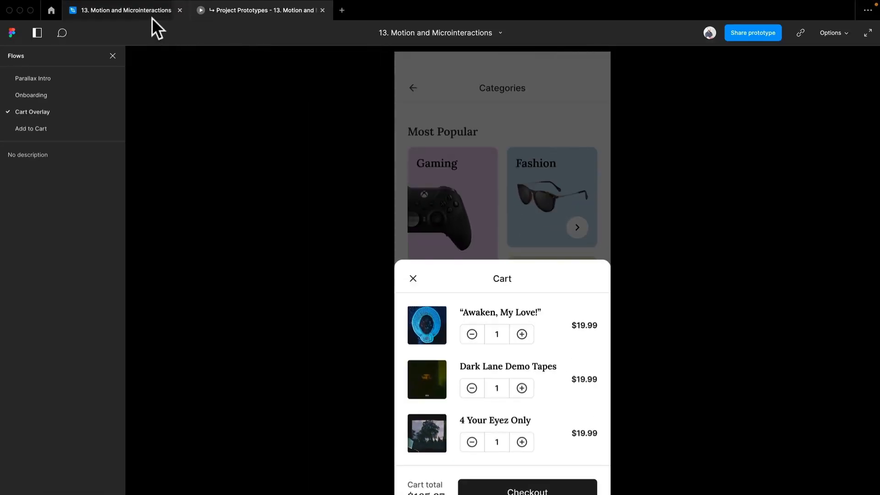
- Return to the design file and duplicate the Categories screen and both Cart frames as a set beside the originals
click(152, 19)
scroll(489, 378, up, 1)
drag(662, 468, 209, 171)
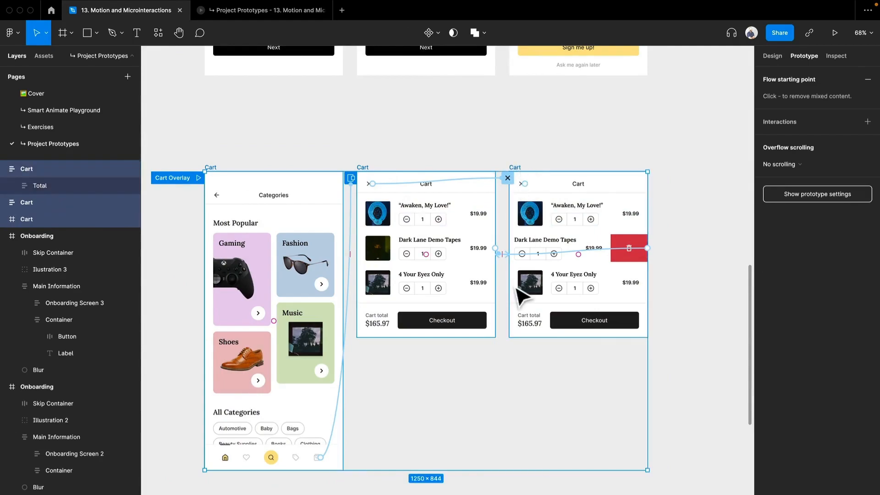
scroll(517, 288, down, 3)
drag(458, 236, 702, 290)
drag(561, 237, 345, 248)
click(357, 153)
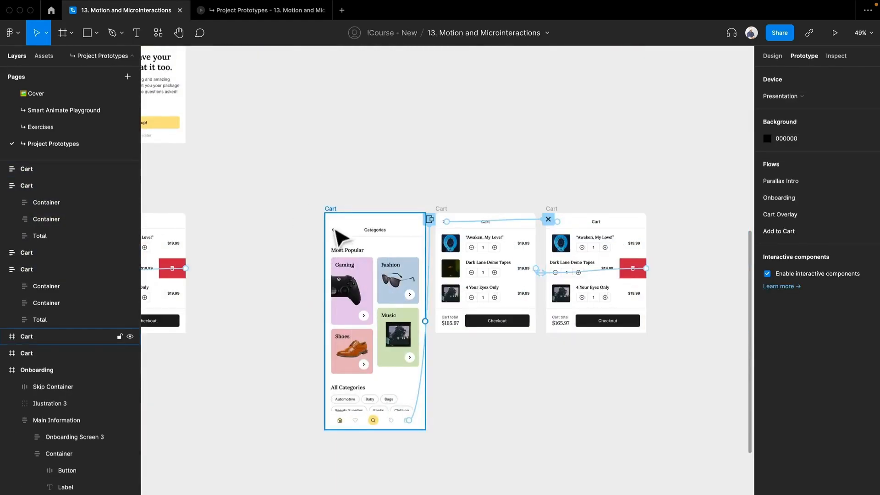
- Make the duplicated Categories screen a flow starting point named V2
click(333, 213)
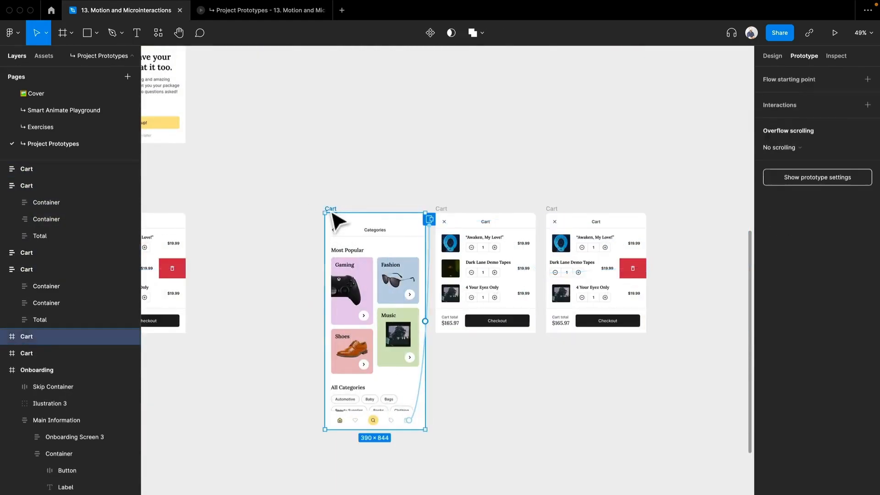
click(859, 78)
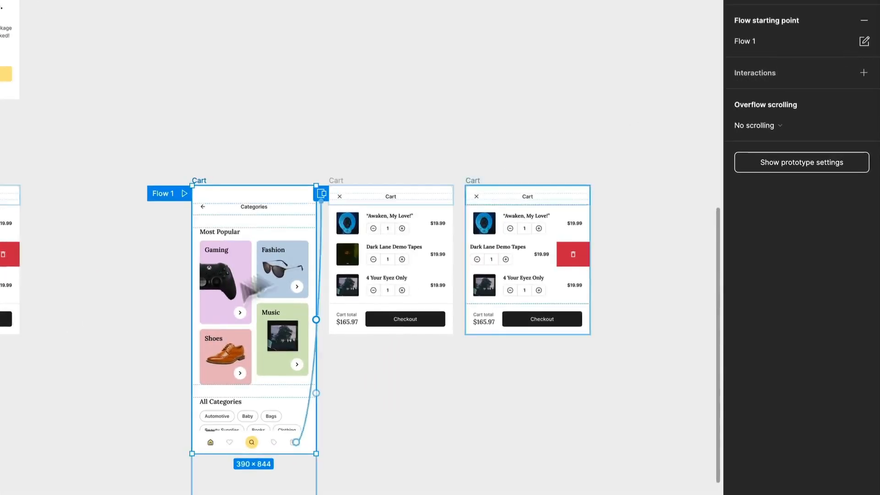
double_click(161, 192)
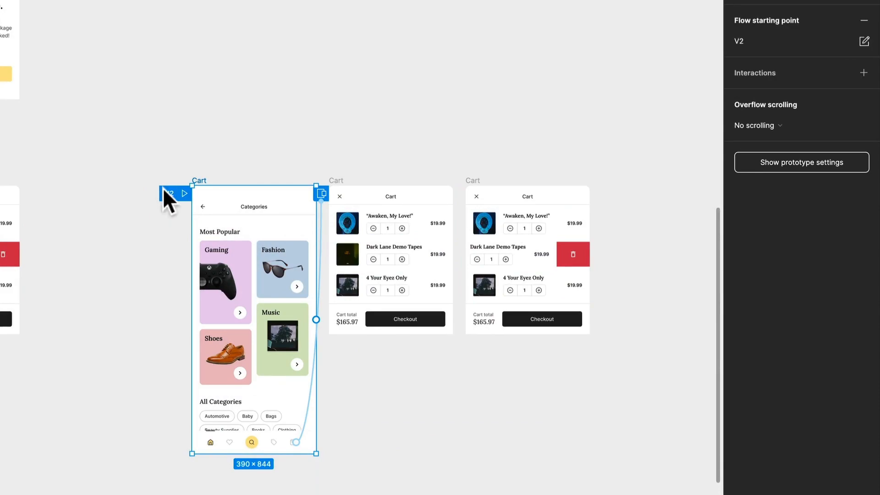
click(139, 285)
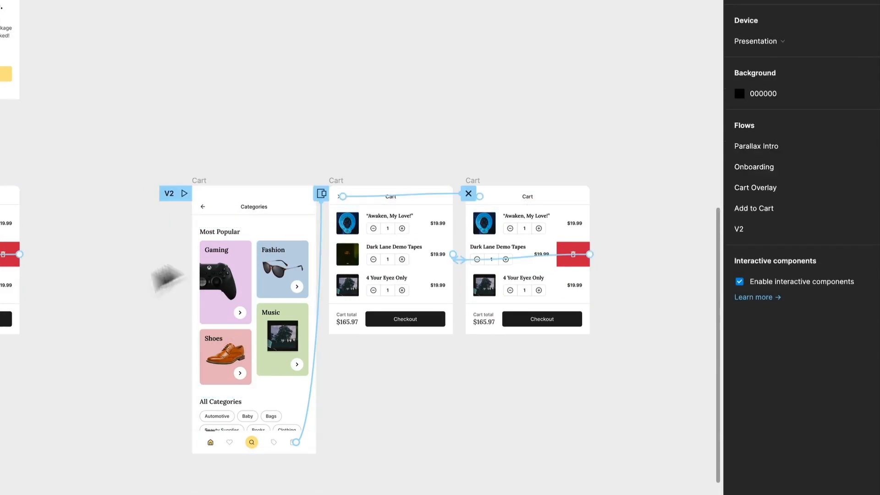
- Delete the overlay connection from the duplicated Categories screen's bag icon to the first Cart frame
scroll(374, 270, up, 2)
click(309, 282)
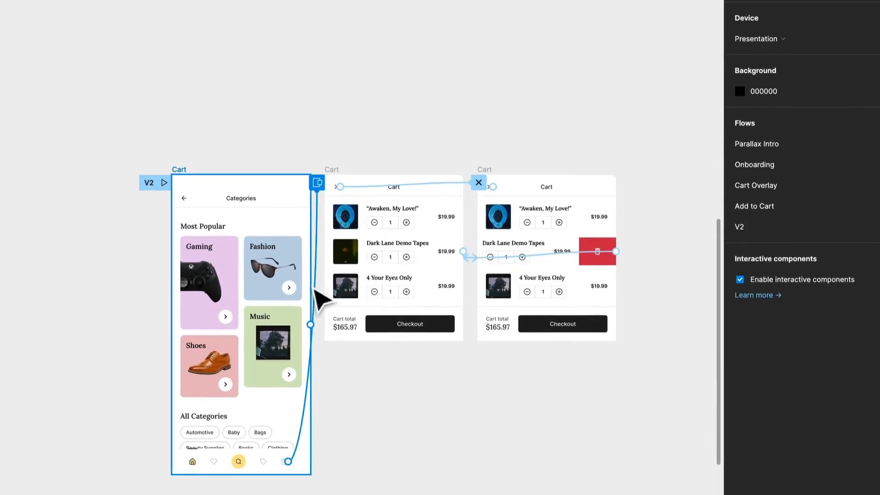
click(315, 286)
key(Delete)
- Delete both drag connections between the Dark Lane Demo Tapes rows of the two duplicated Cart frames
click(459, 63)
click(478, 276)
click(480, 271)
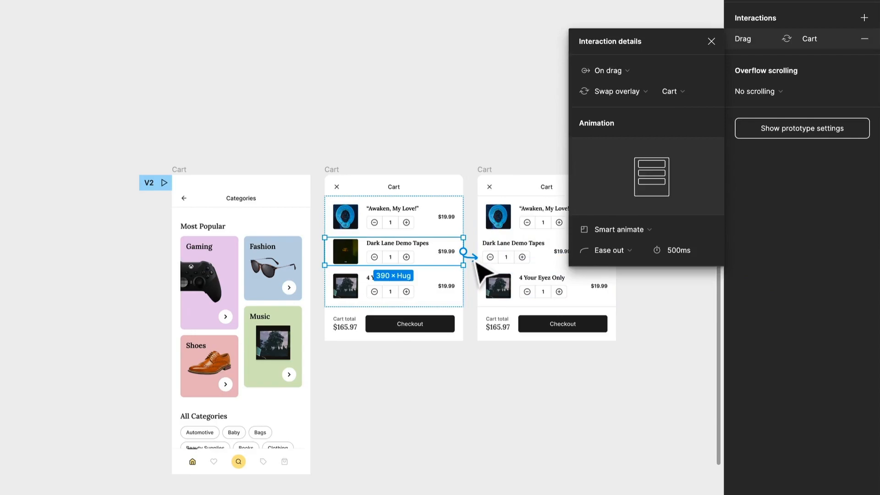
key(Delete)
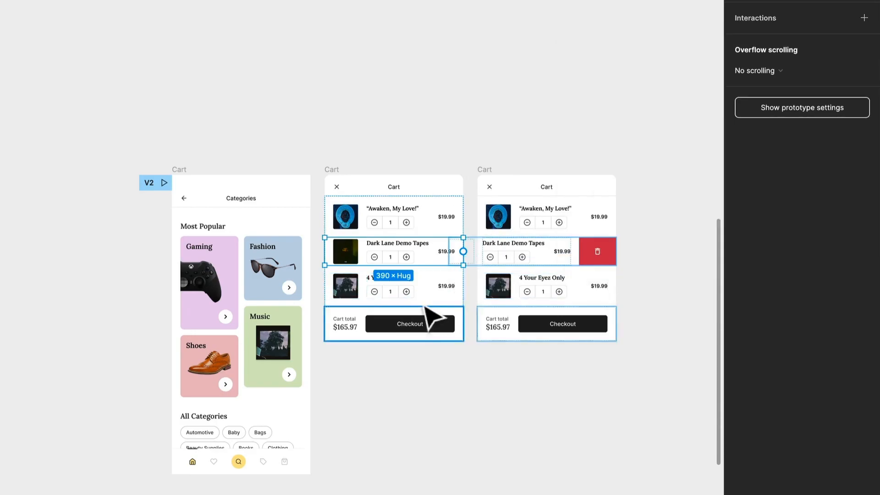
click(495, 286)
click(480, 266)
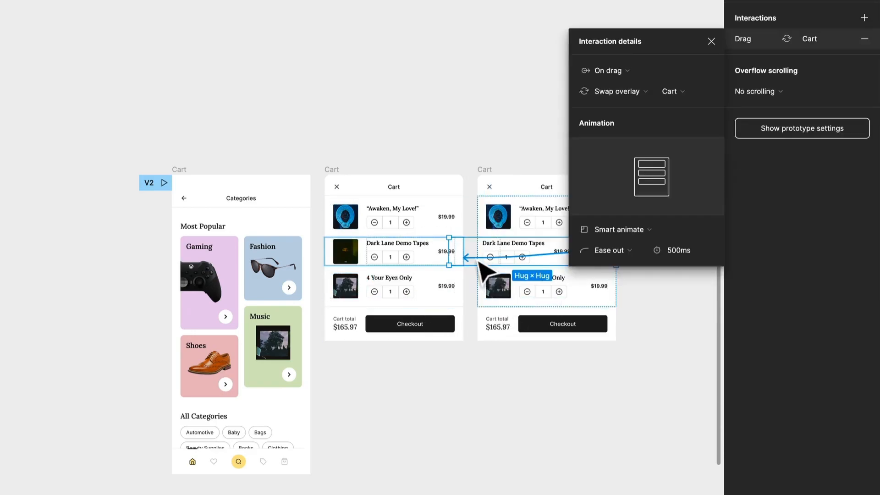
key(Delete)
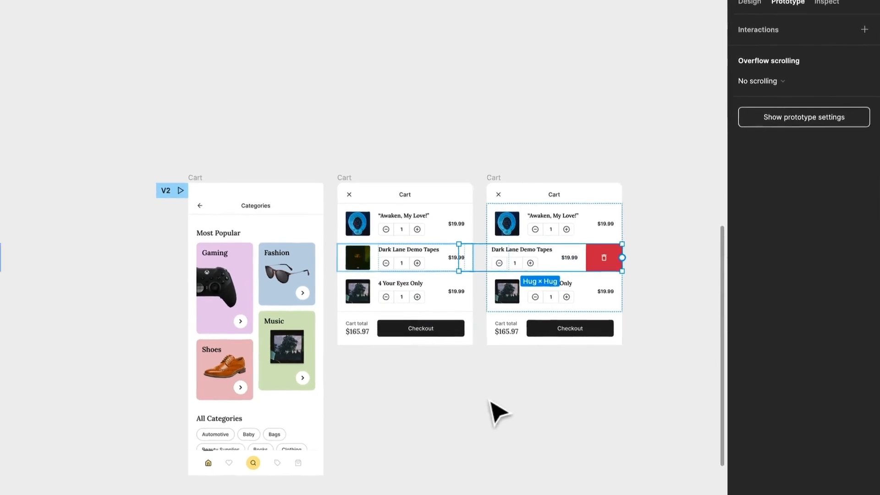
click(482, 399)
- Connect the duplicated Categories screen's bag icon to the first Cart frame and set the on-click action to Open overlay
scroll(265, 399, up, 5)
scroll(320, 392, down, 4)
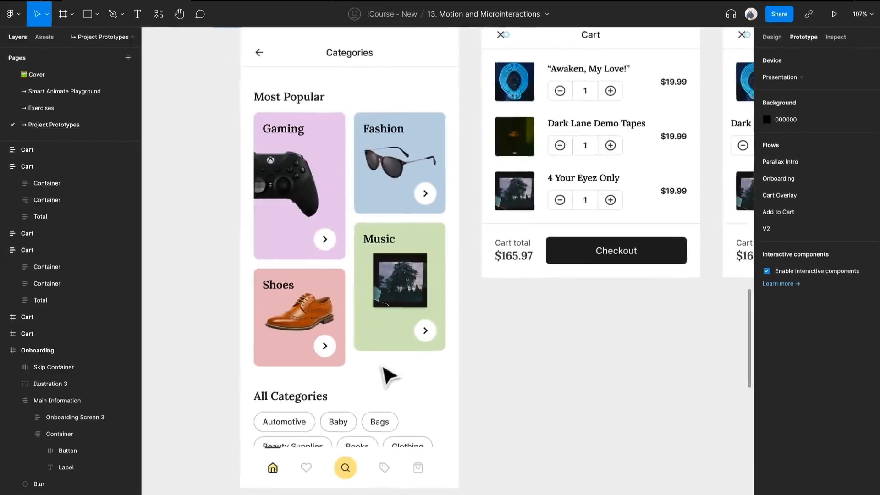
scroll(509, 432, right, 3)
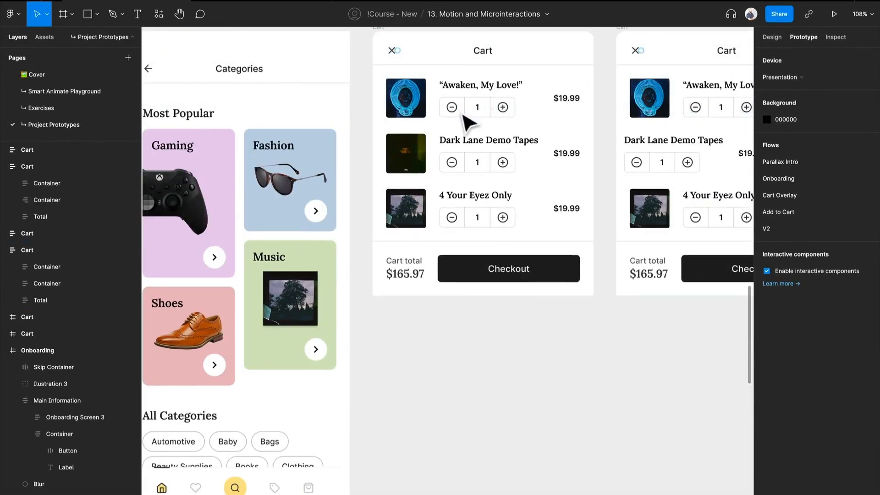
scroll(463, 115, down, 2)
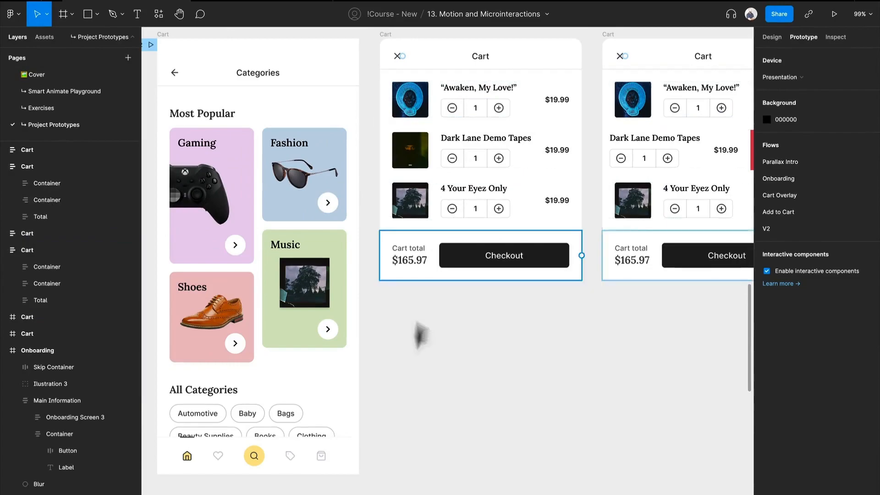
double_click(322, 458)
double_click(323, 458)
drag(326, 455, 491, 226)
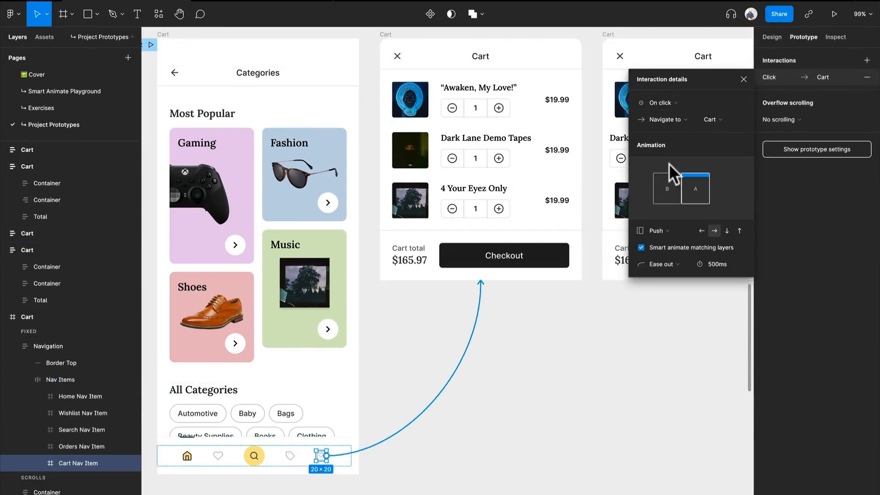
click(677, 117)
click(695, 154)
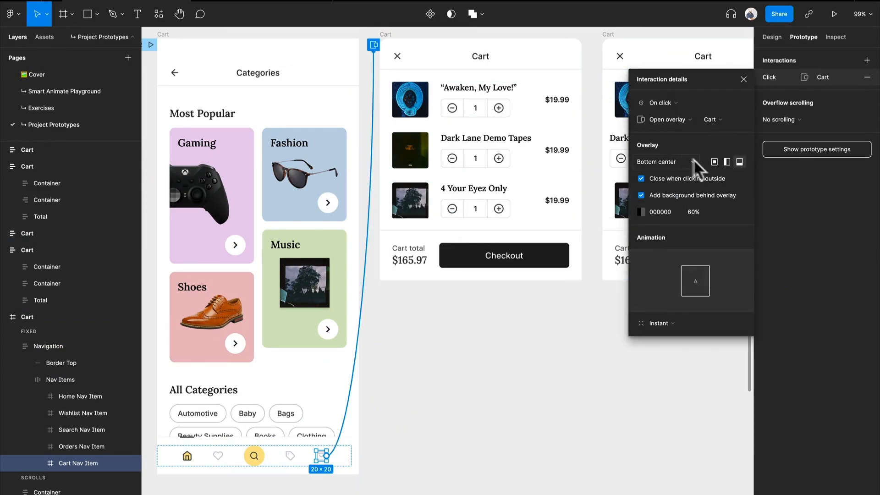
- Set the overlay animation to Move in, directed upwards, with a duration of 300ms
click(659, 324)
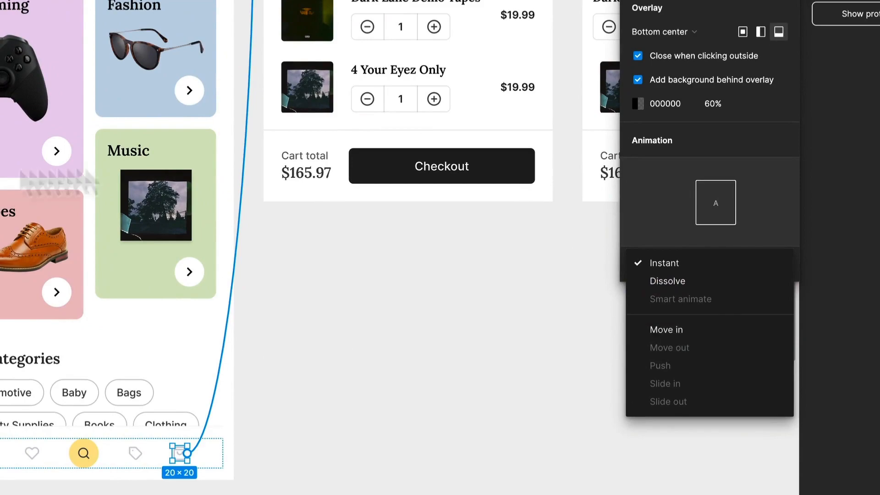
click(668, 330)
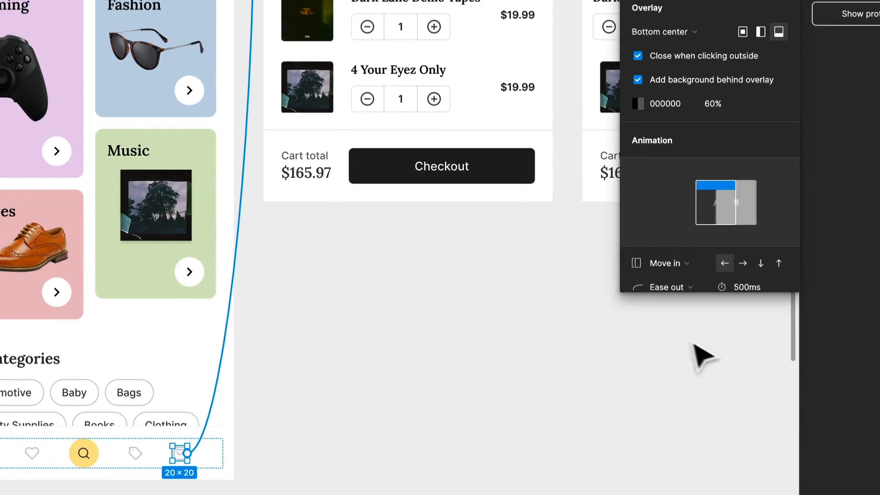
click(778, 263)
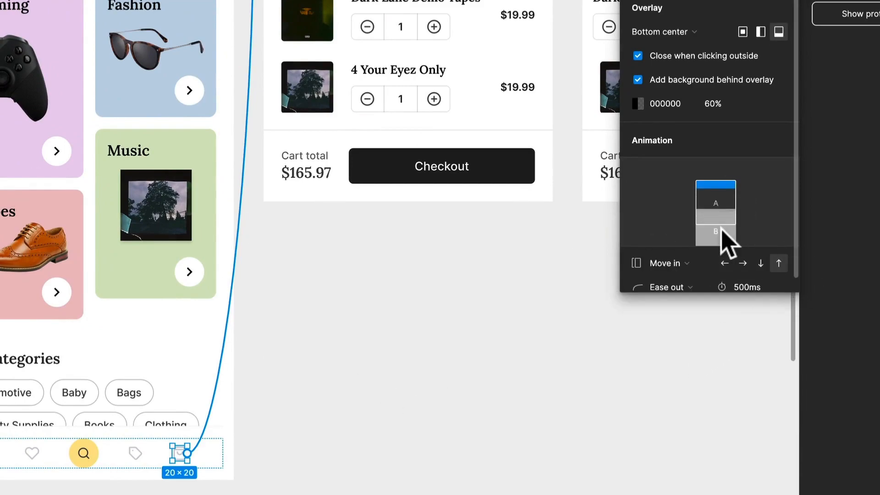
scroll(726, 243, down, 1)
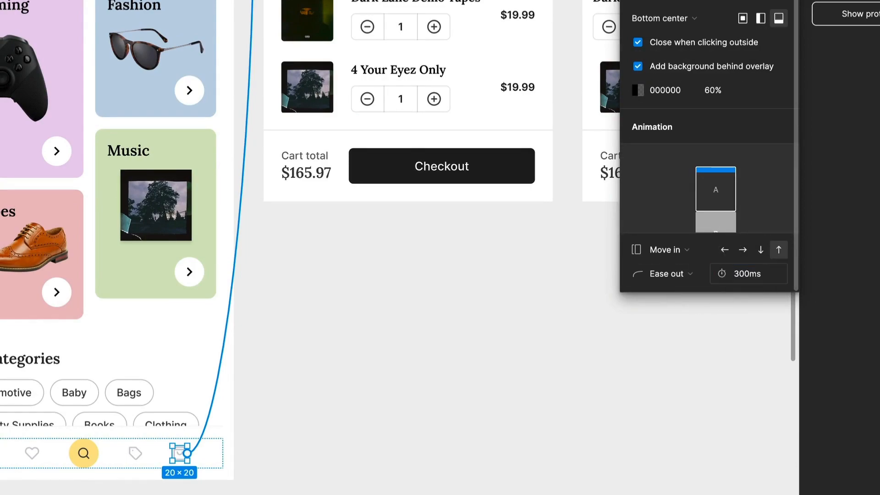
click(564, 422)
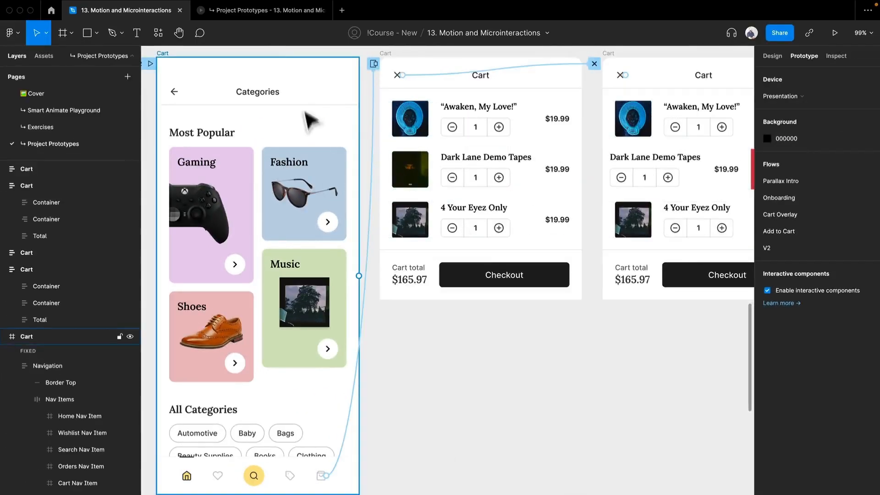
- Switch to the prototype preview, run the V2 flow and open the cart from the bag icon
click(256, 13)
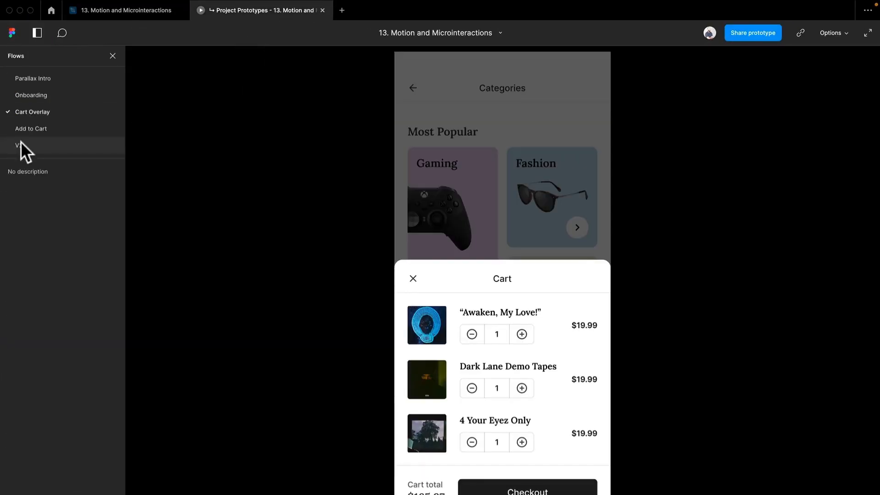
click(22, 142)
click(570, 460)
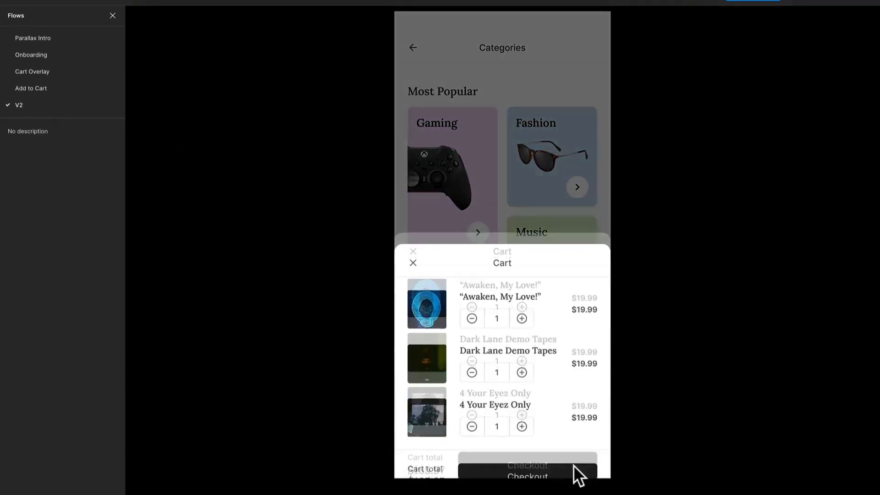
- Return to the design file and inspect the cart overlay connection's settings, including its background colour
click(139, 15)
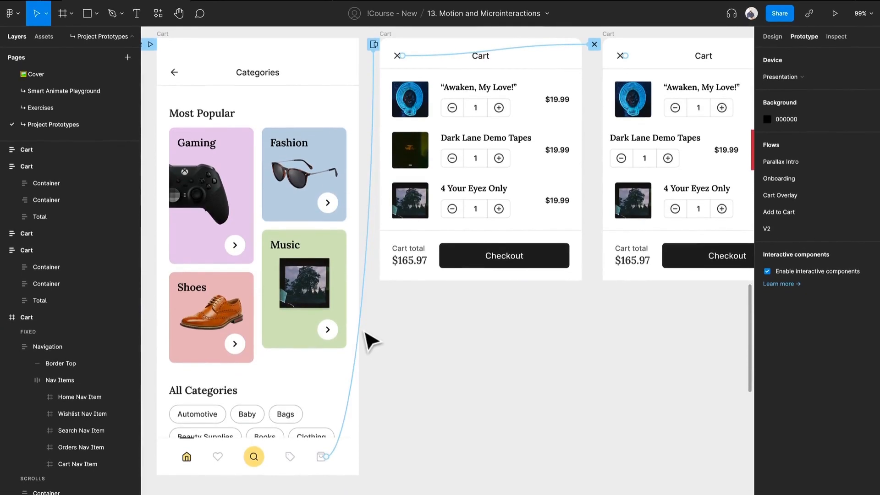
click(367, 347)
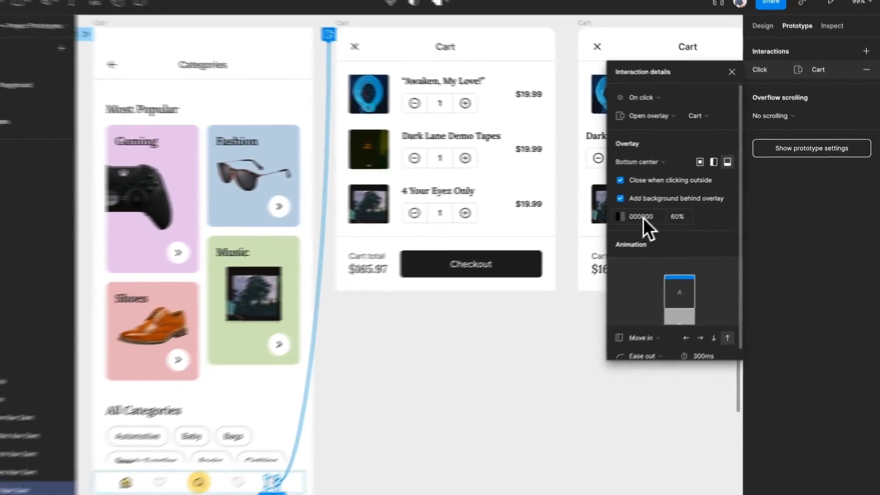
click(556, 236)
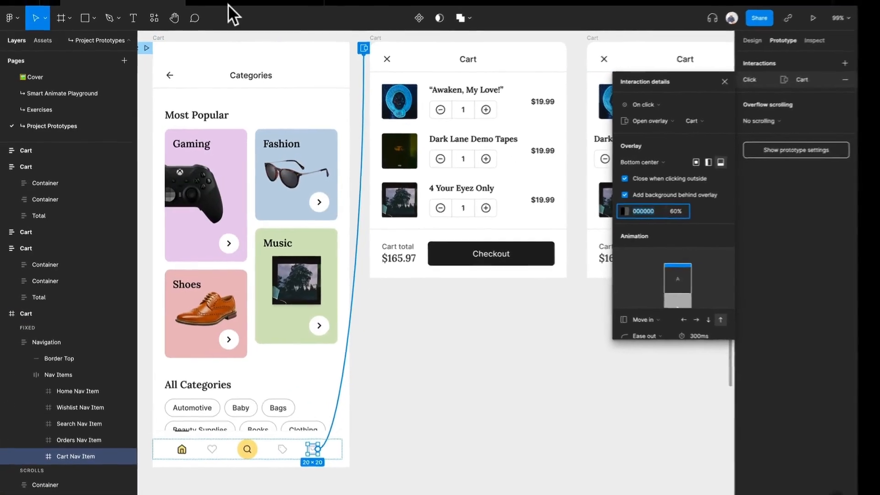
- Go back to the V2 preview and dismiss the cart overlay through the area outside it
click(217, 10)
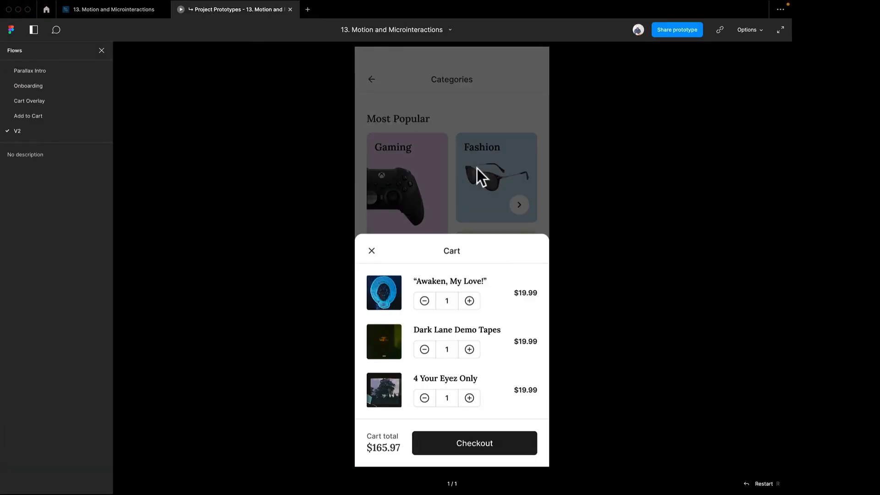
click(476, 168)
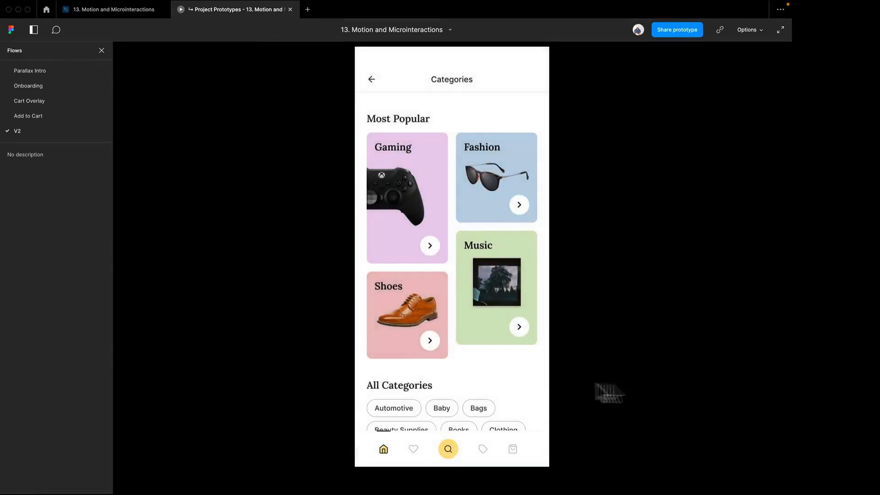
- Return to the design file and check the trigger and action options of the first Cart overlay's close icon interaction, keeping Close overlay
click(138, 13)
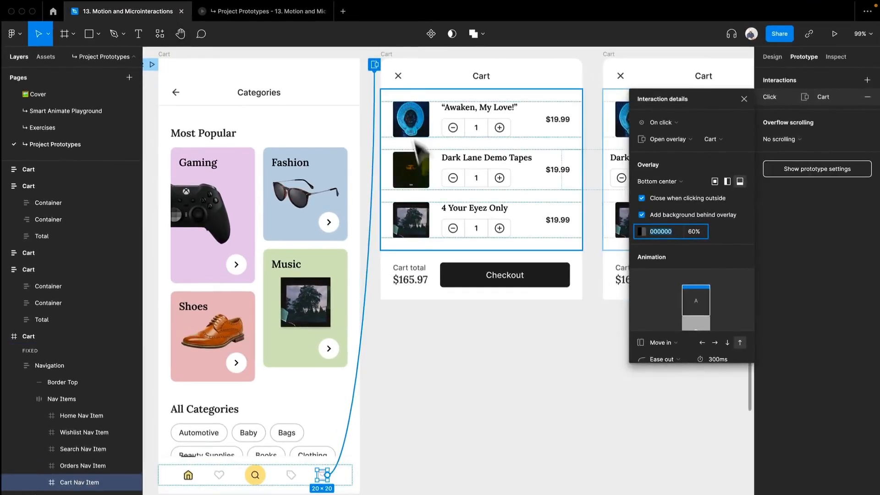
click(400, 82)
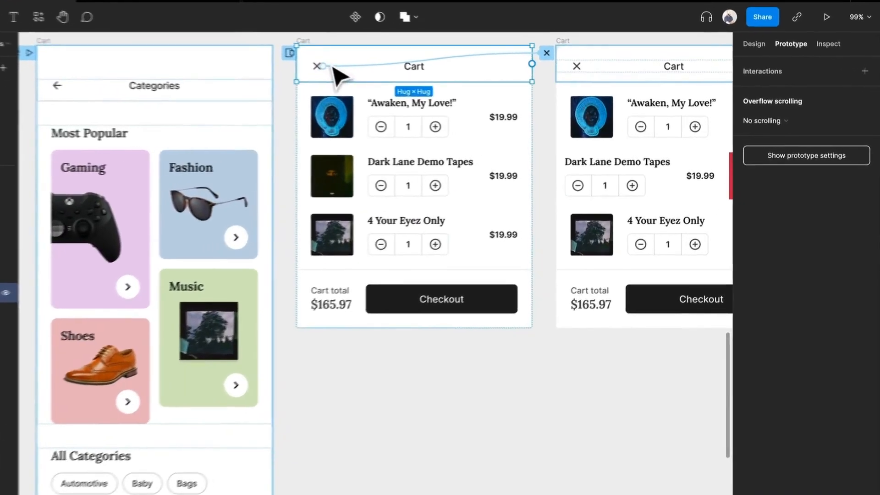
click(379, 73)
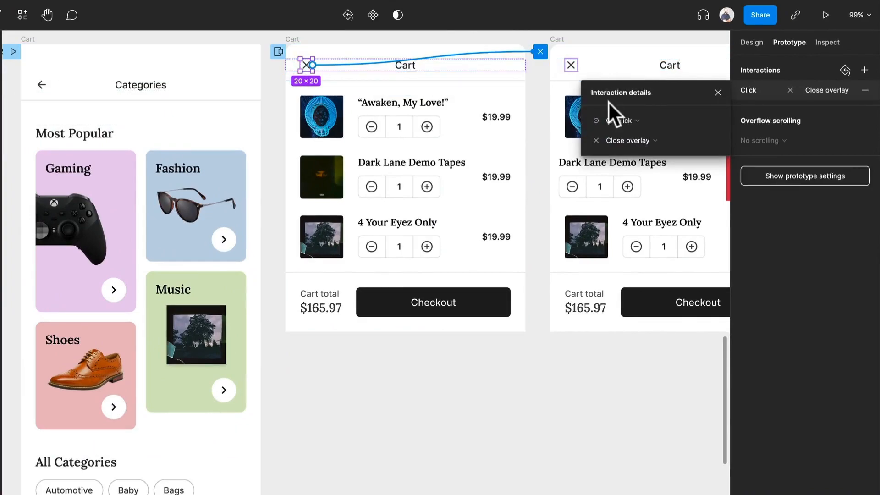
click(615, 114)
click(616, 114)
click(631, 133)
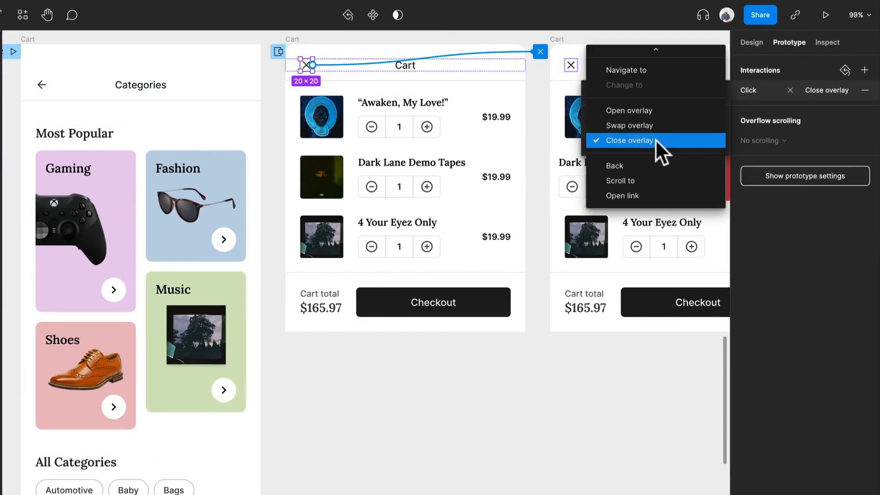
click(645, 142)
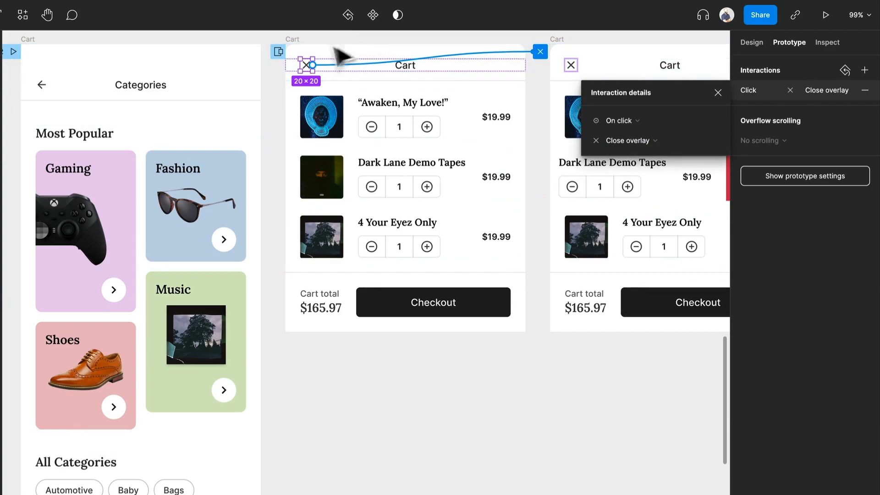
click(301, 43)
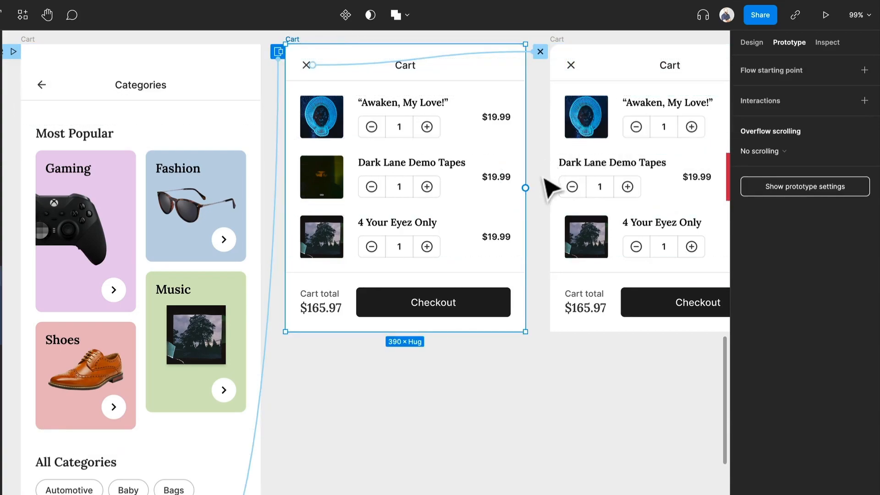
drag(525, 188, 264, 464)
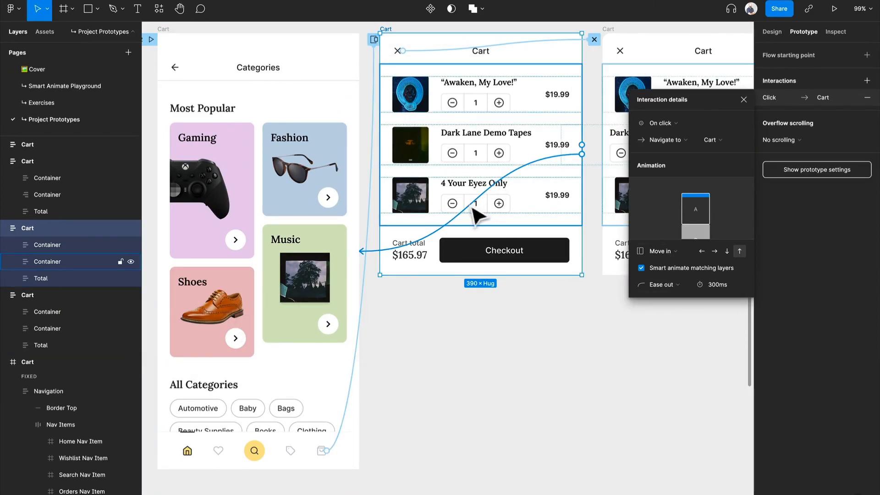
key(Delete)
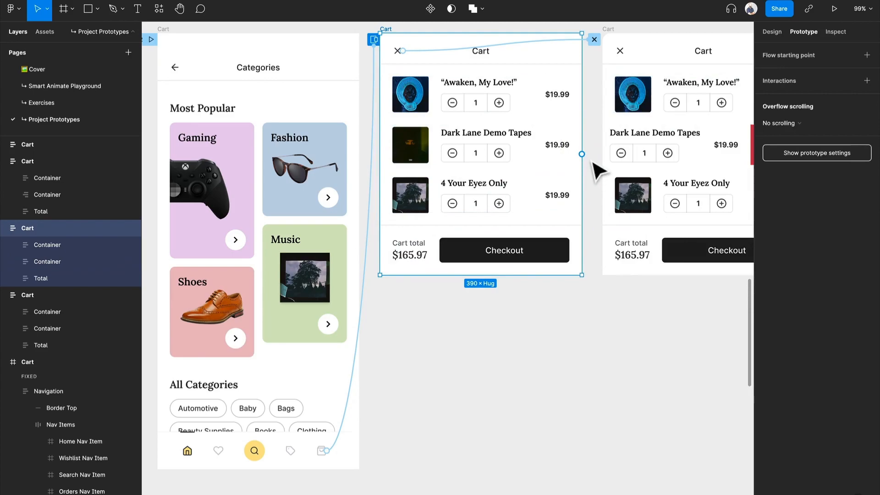
- Add an interaction to the first Cart overlay frame with the On drag trigger and the Close overlay action
click(866, 81)
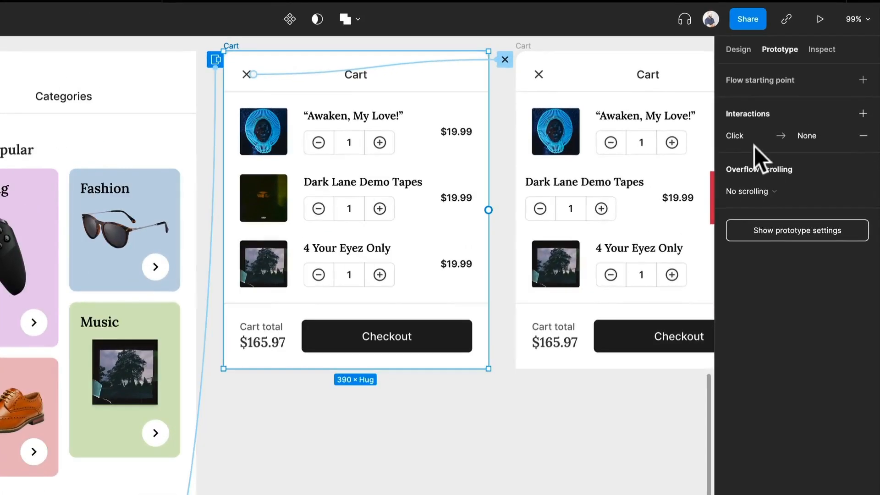
click(749, 136)
click(596, 169)
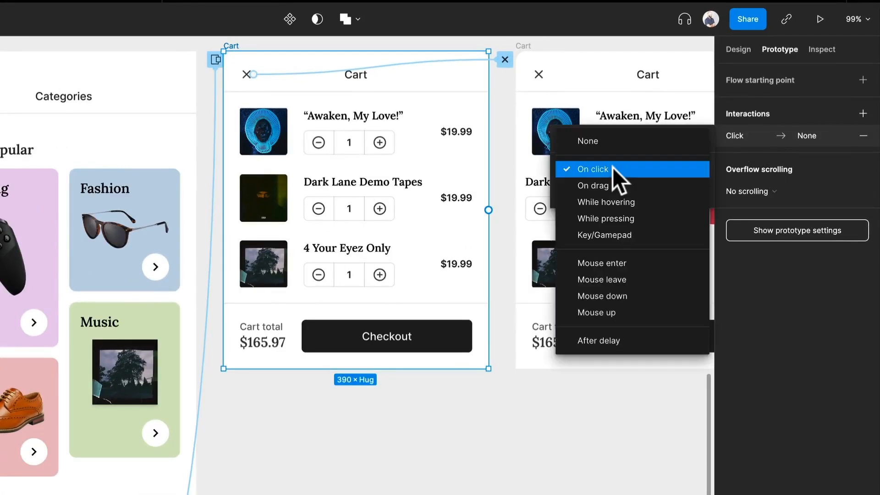
click(617, 182)
click(612, 188)
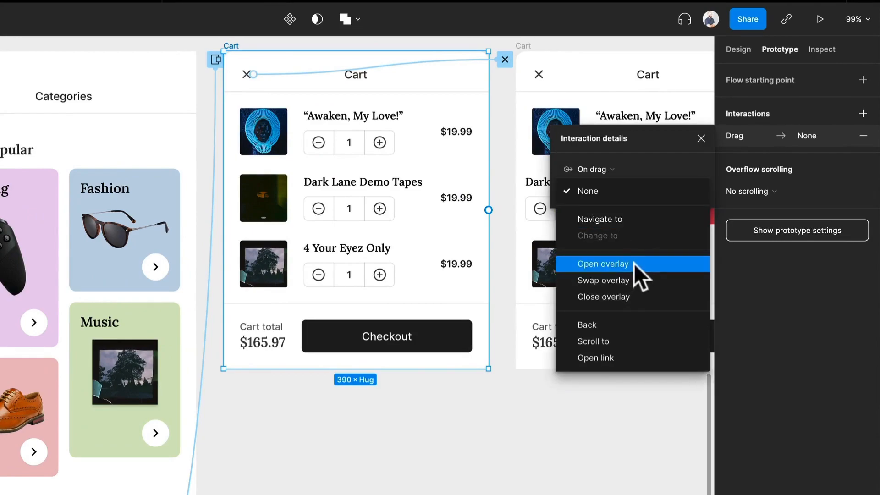
click(629, 297)
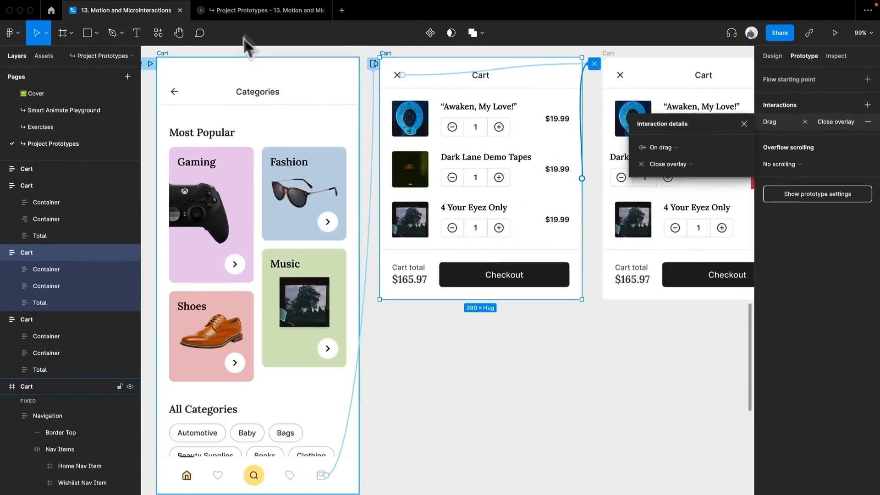
- Switch to the V2 preview and repeatedly open the cart from the bag icon and swipe the overlay down to dismiss it
click(255, 11)
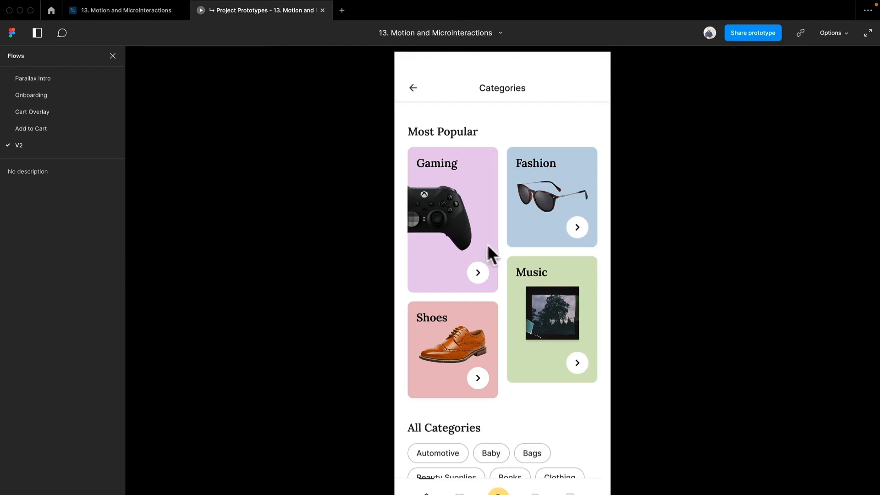
click(571, 454)
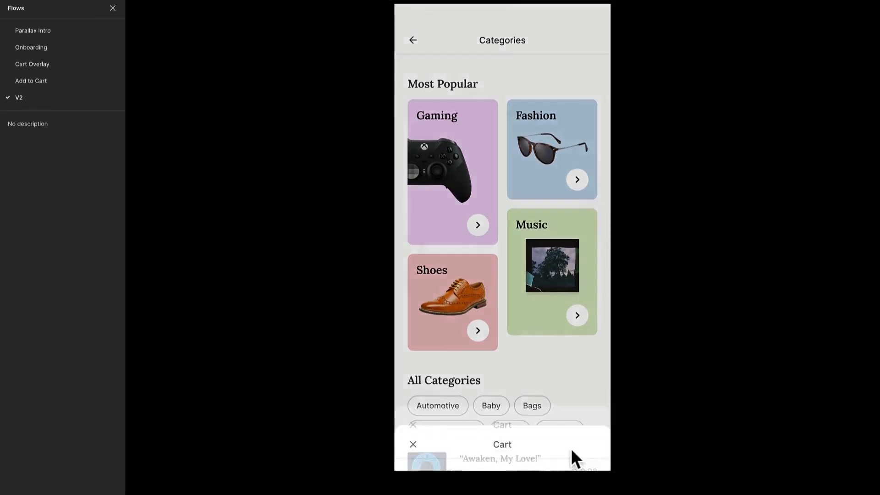
drag(550, 280, 573, 493)
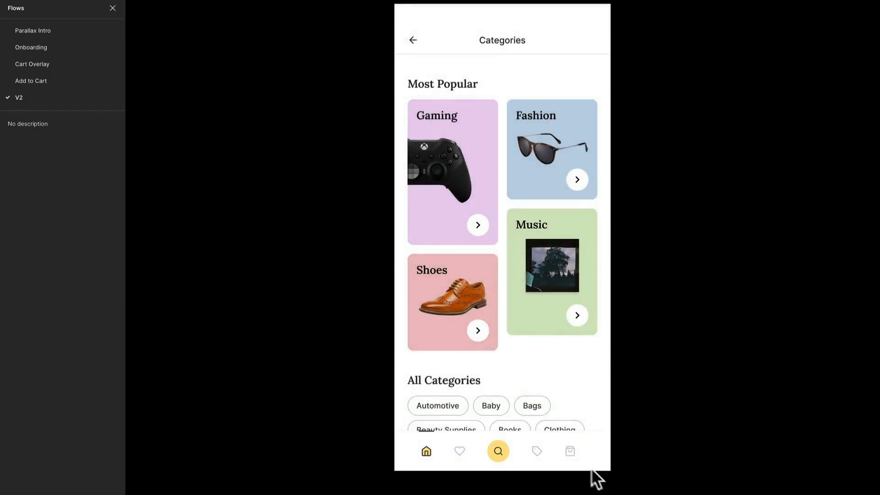
click(572, 451)
drag(563, 357, 574, 461)
click(574, 462)
drag(560, 301, 558, 400)
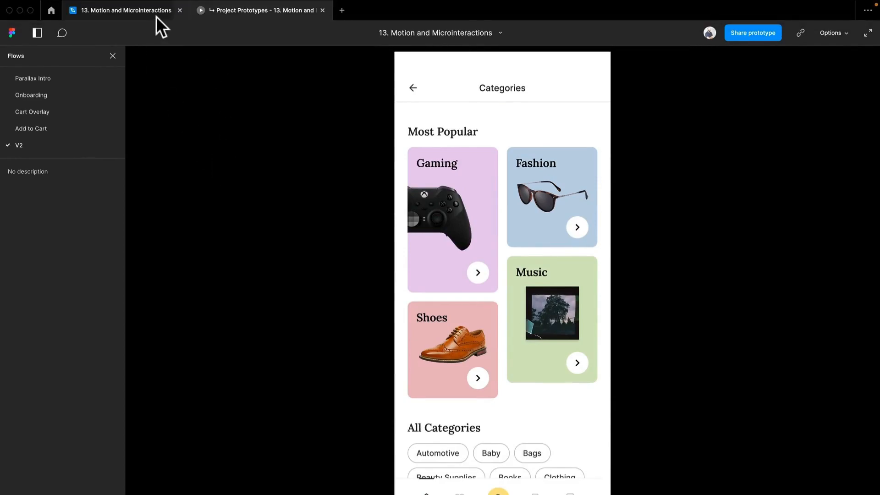
- Return to the design file and compare the Dark Lane Demo Tapes row's frame properties in both Cart frames, expanding the first row's Drag and Delete layer
click(156, 15)
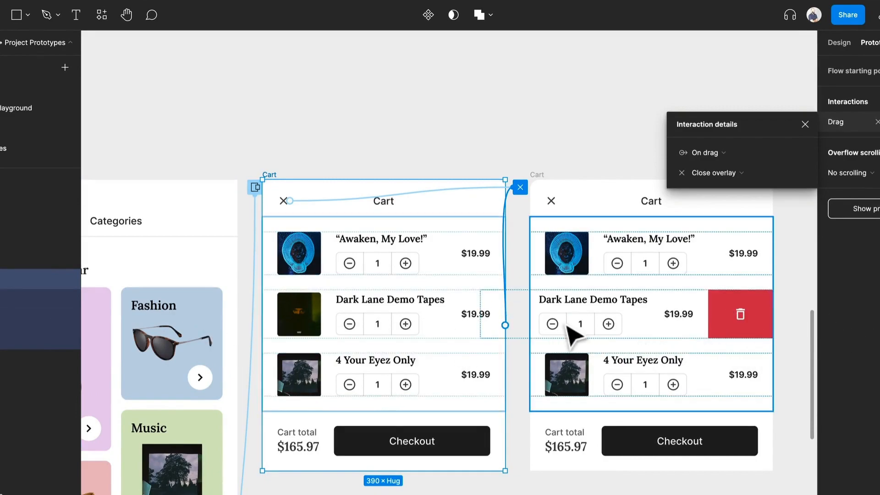
click(375, 322)
double_click(374, 322)
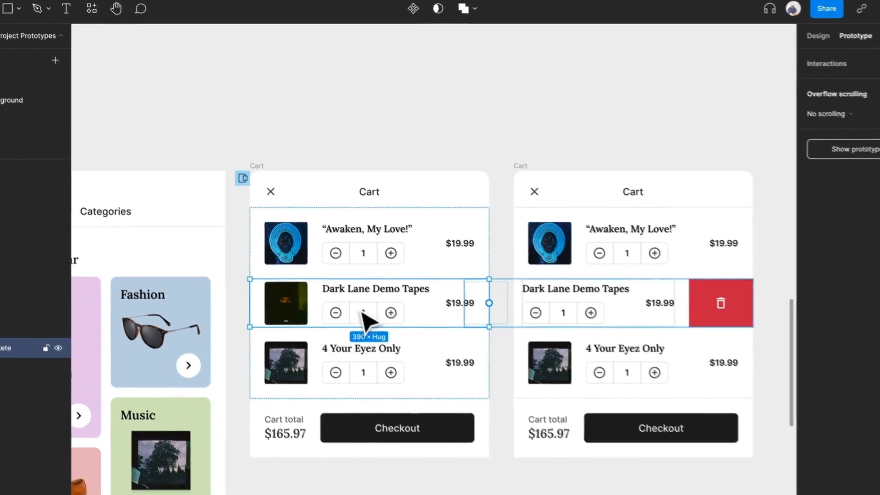
scroll(420, 338, up, 5)
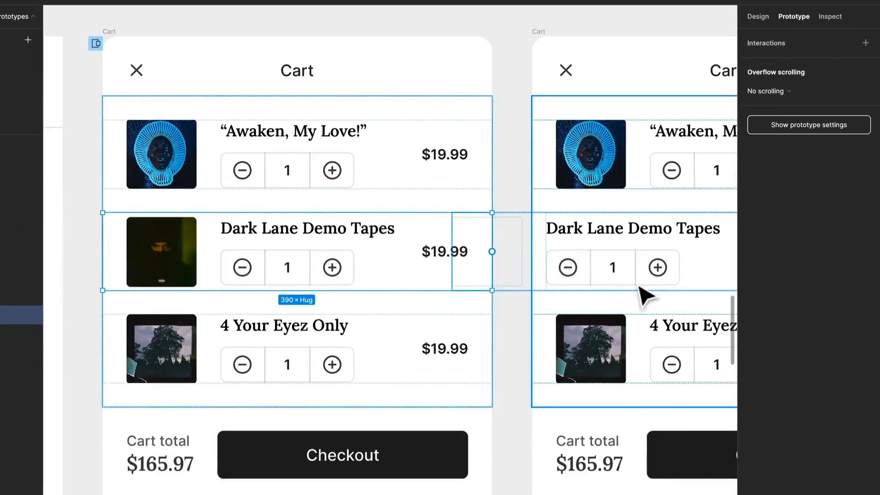
click(758, 16)
scroll(355, 287, right, 5)
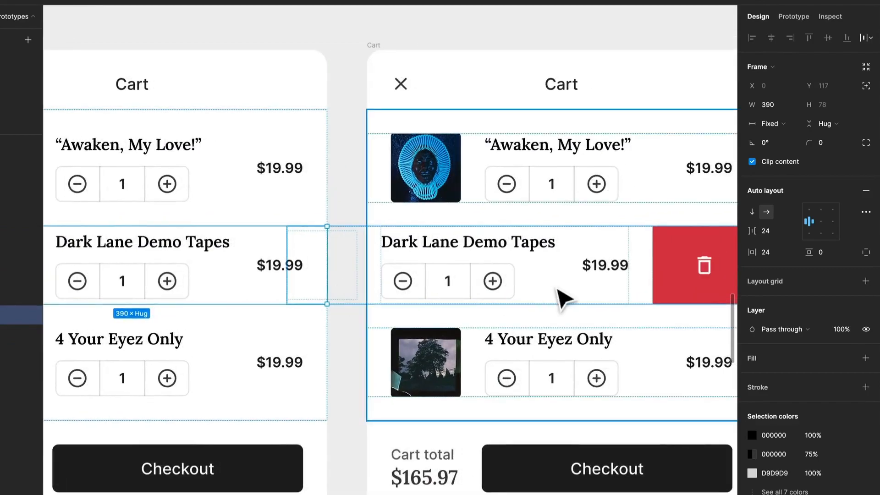
click(556, 289)
click(515, 290)
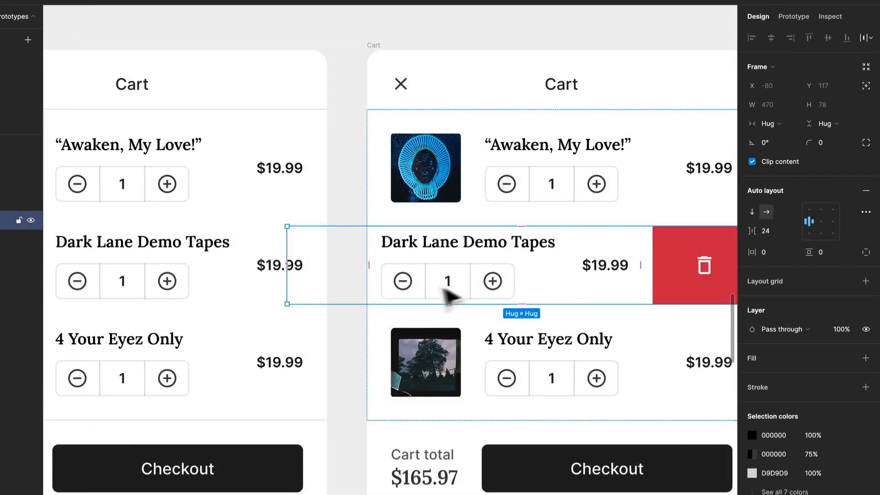
double_click(266, 293)
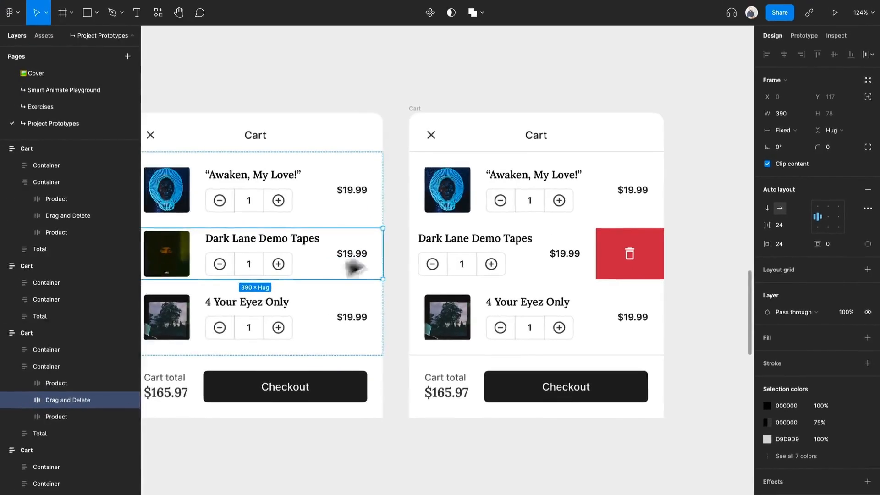
click(24, 400)
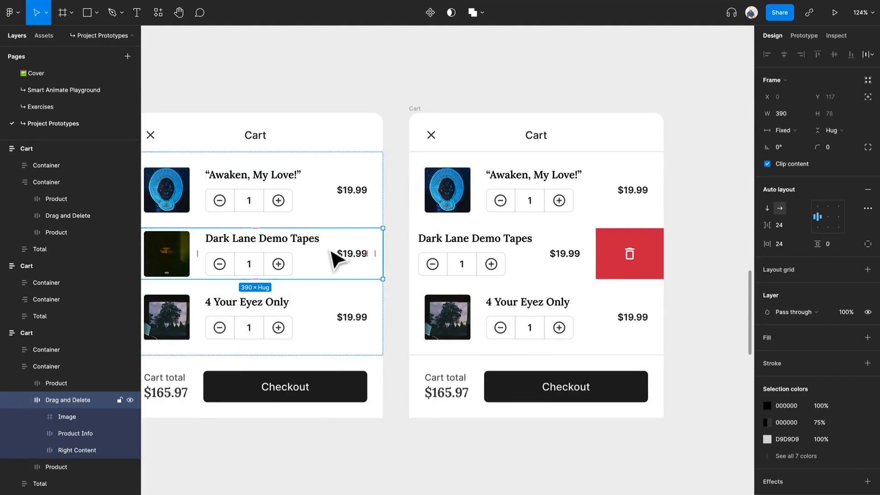
- Turn off Clip content for the Dark Lane Demo Tapes row in the first Cart frame
click(211, 120)
drag(202, 112, 279, 104)
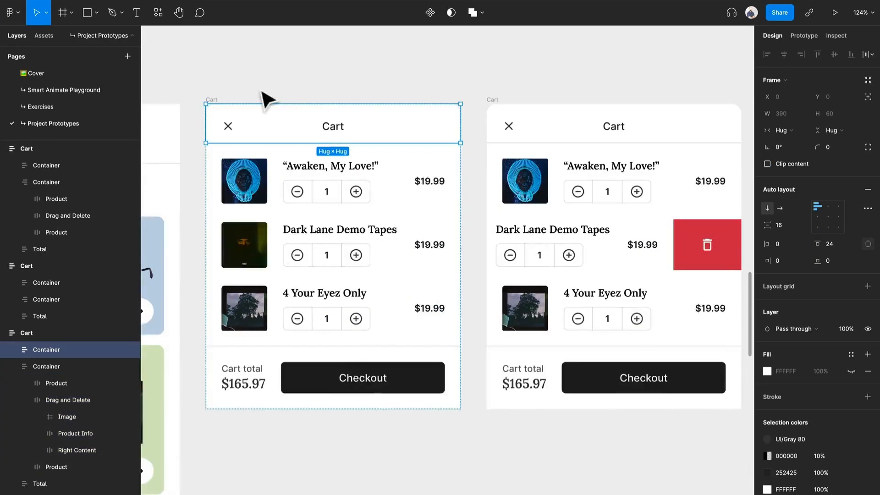
click(221, 94)
click(223, 101)
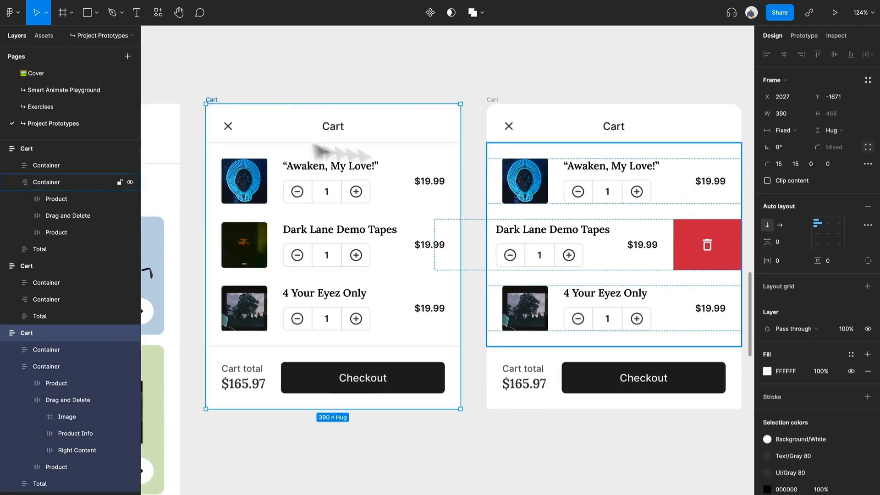
click(296, 220)
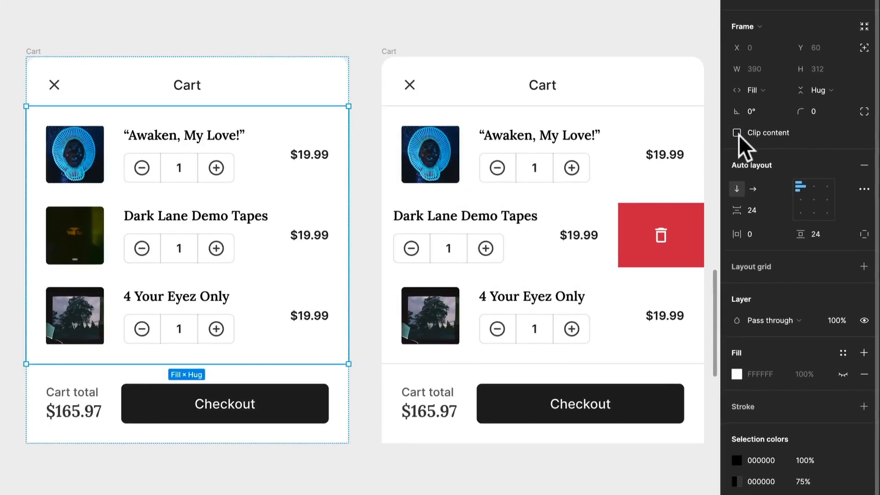
click(251, 252)
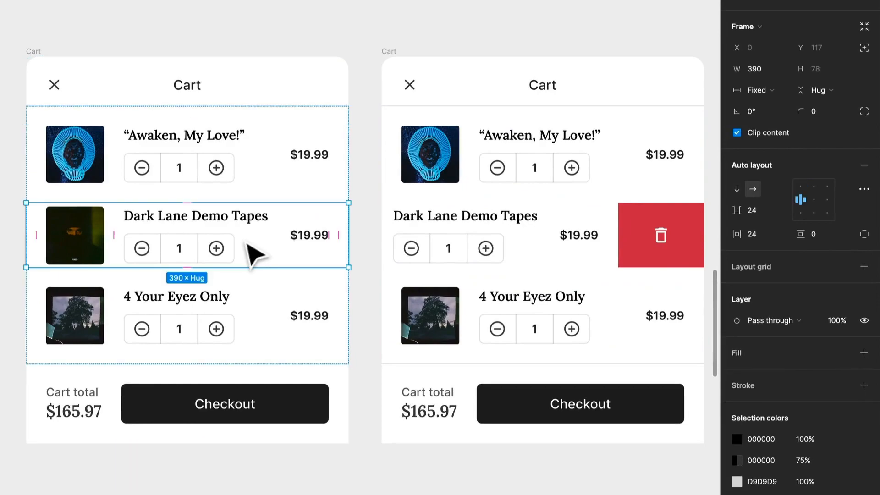
click(736, 133)
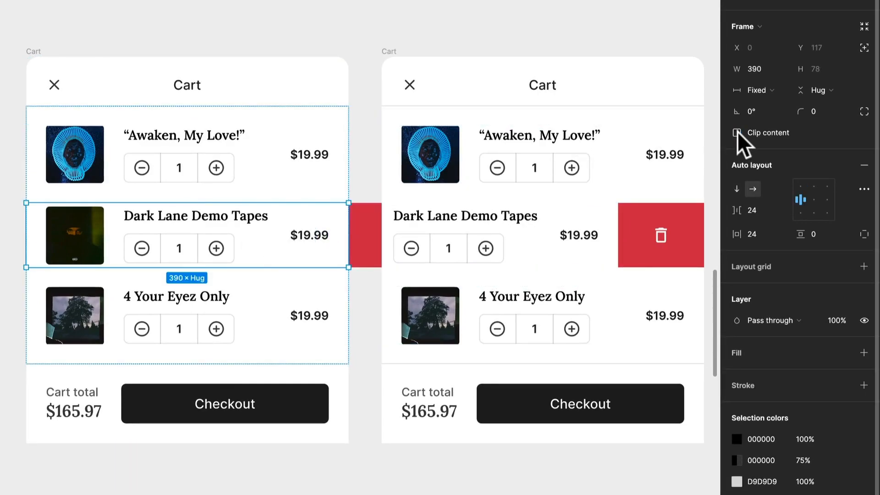
- Move the second Cart frame to X 2603, leaving space for the first frame's overflowing delete button
click(403, 40)
click(419, 65)
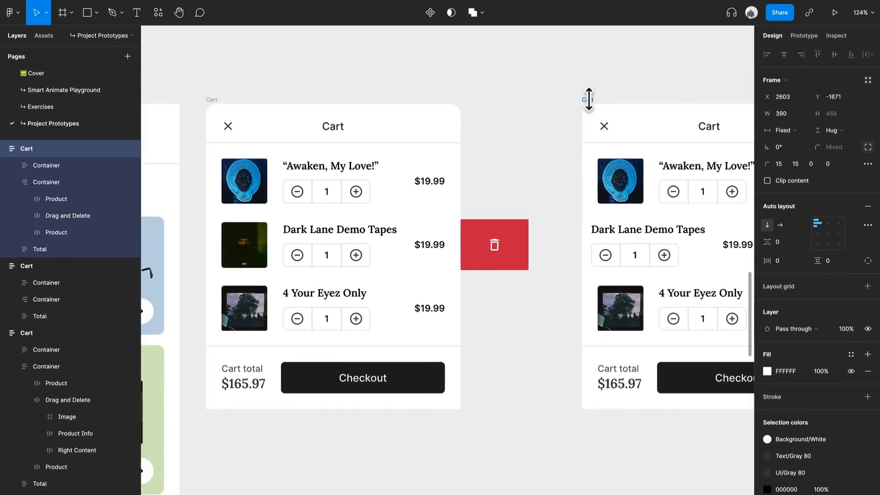
scroll(589, 99, down, 2)
scroll(589, 99, right, 2)
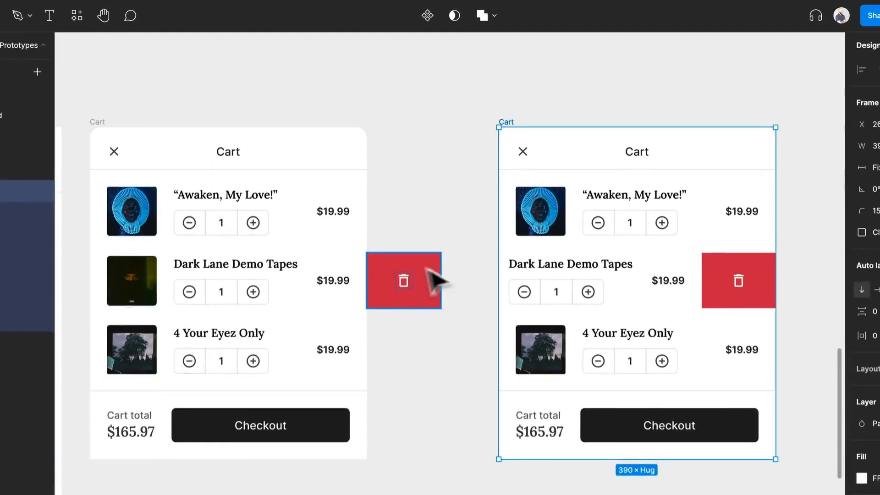
- Switch to the V2 preview and open the cart overlay from the bag icon to check the Dark Lane Demo Tapes row
click(222, 27)
scroll(594, 419, down, 3)
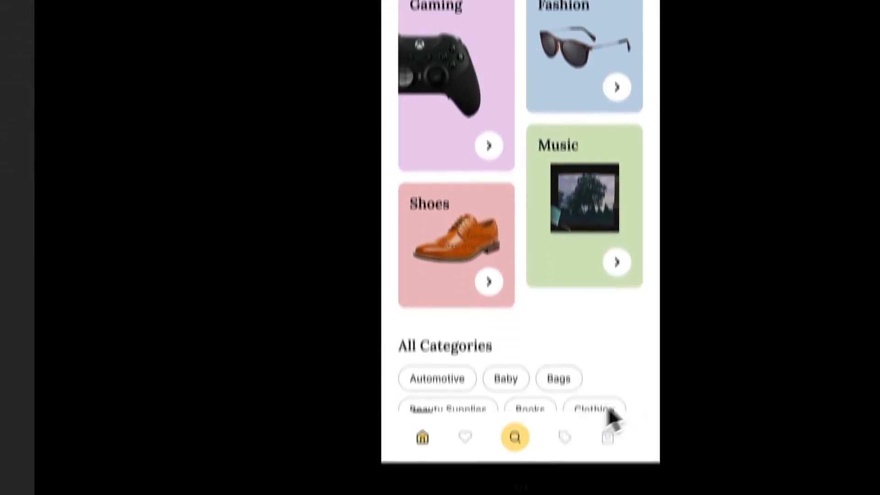
click(609, 430)
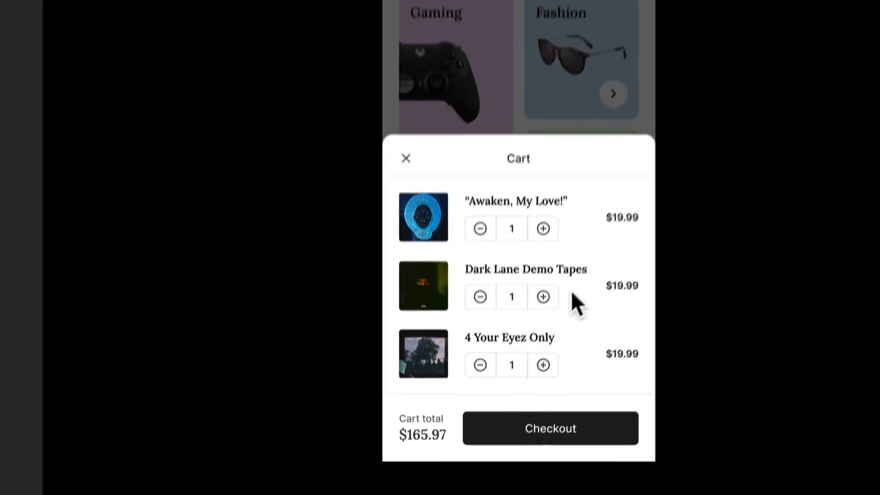
- Return to the design file and examine the width and offset of the Dark Lane Demo Tapes row in the first and second Cart frames
click(140, 10)
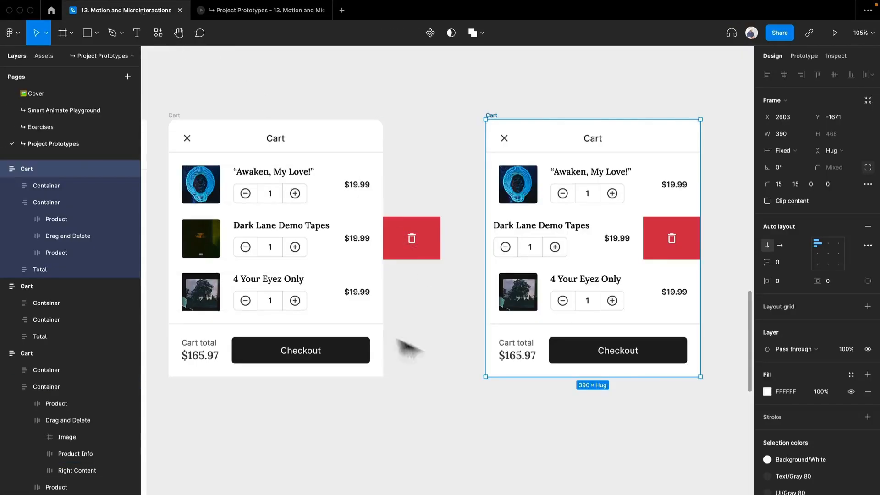
drag(272, 236, 543, 225)
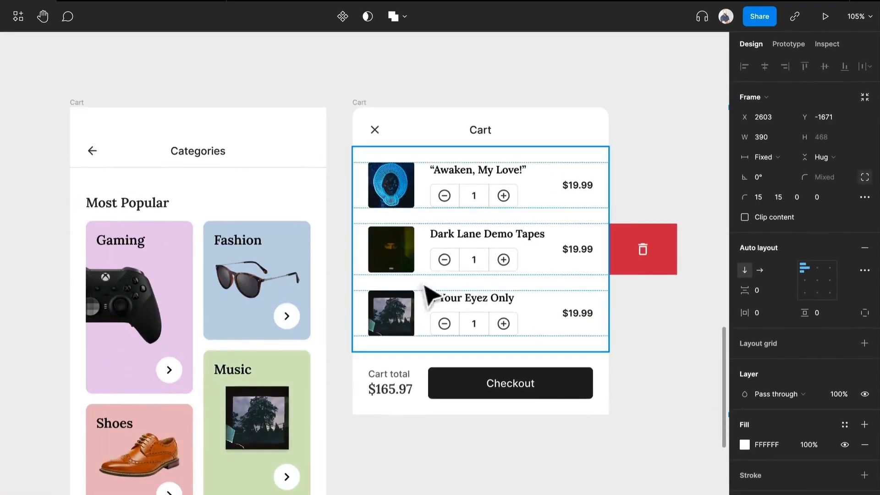
scroll(424, 284, right, 5)
scroll(454, 265, right, 1)
click(320, 281)
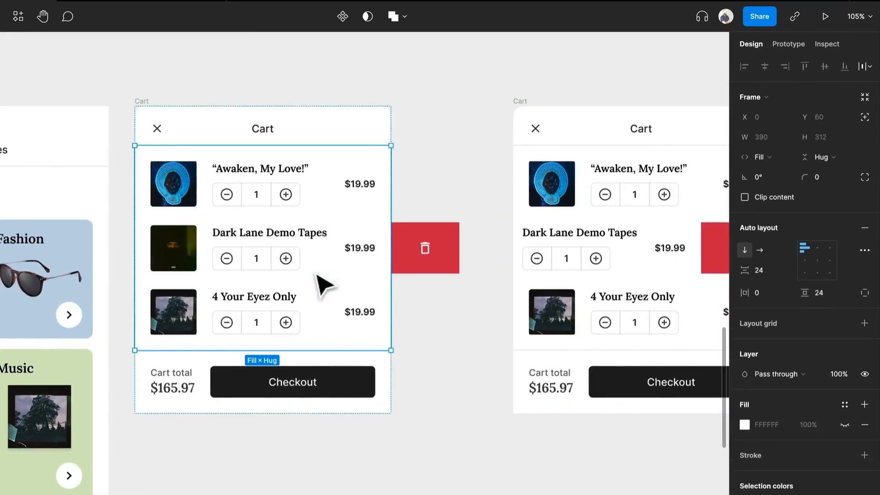
click(310, 252)
mouse_move(393, 255)
mouse_down()
mouse_move(489, 262)
mouse_move(401, 268)
mouse_up()
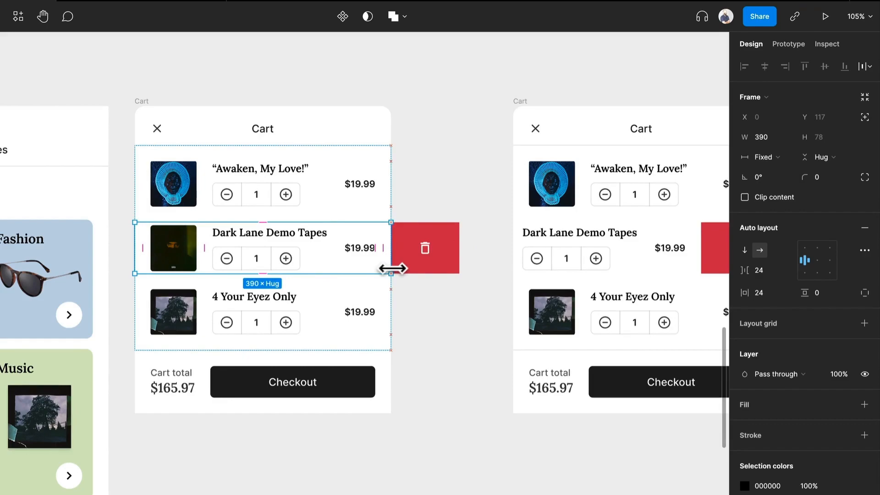
drag(484, 298, 303, 308)
click(578, 262)
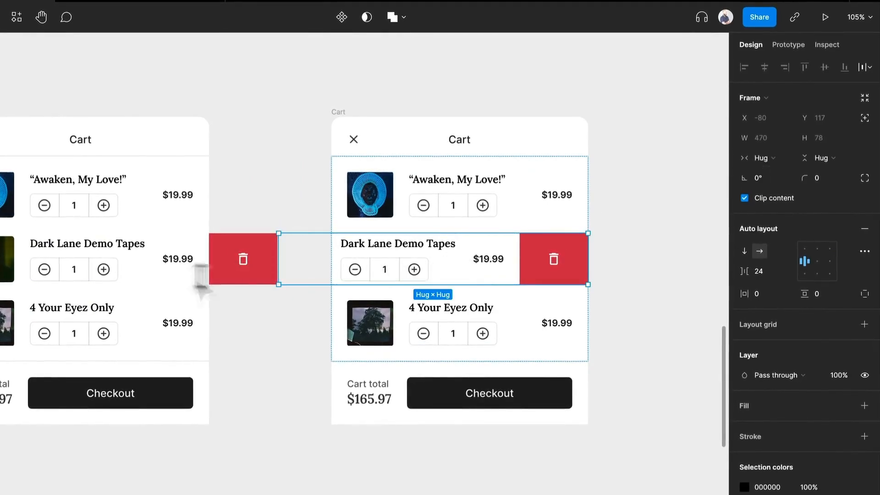
- Set the width of the Dark Lane Demo Tapes row in the first Cart frame to Fill container
click(151, 279)
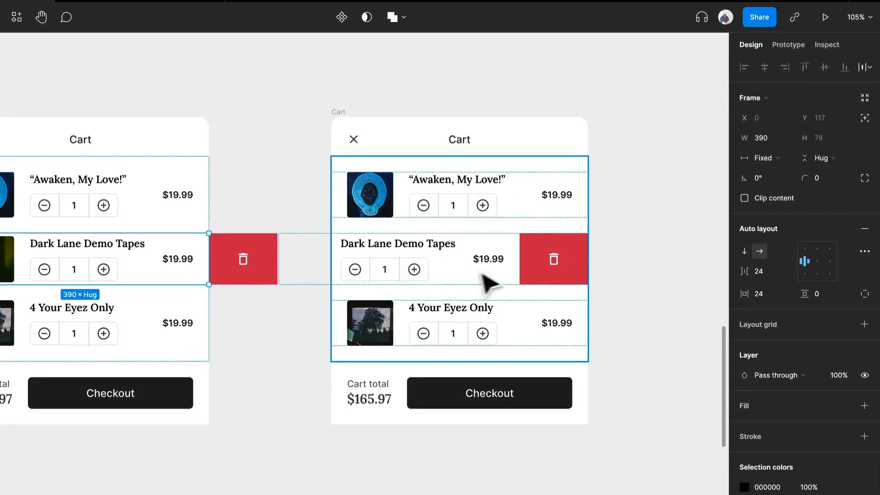
click(764, 158)
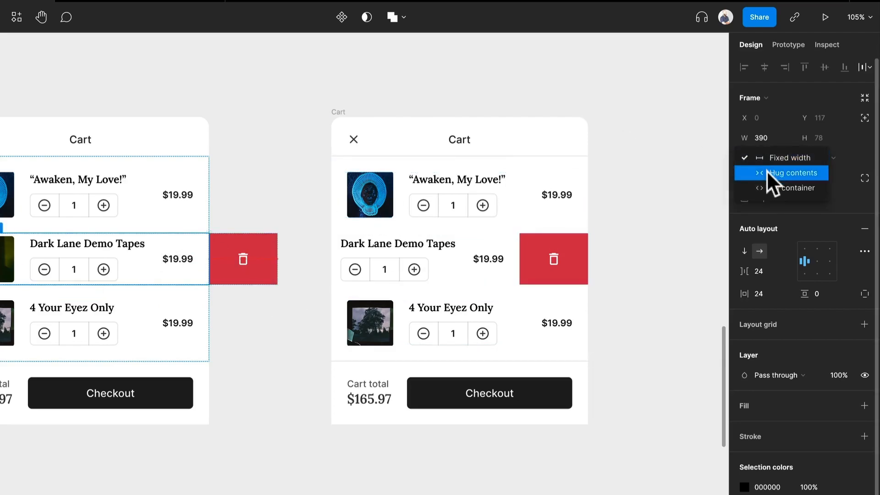
click(767, 182)
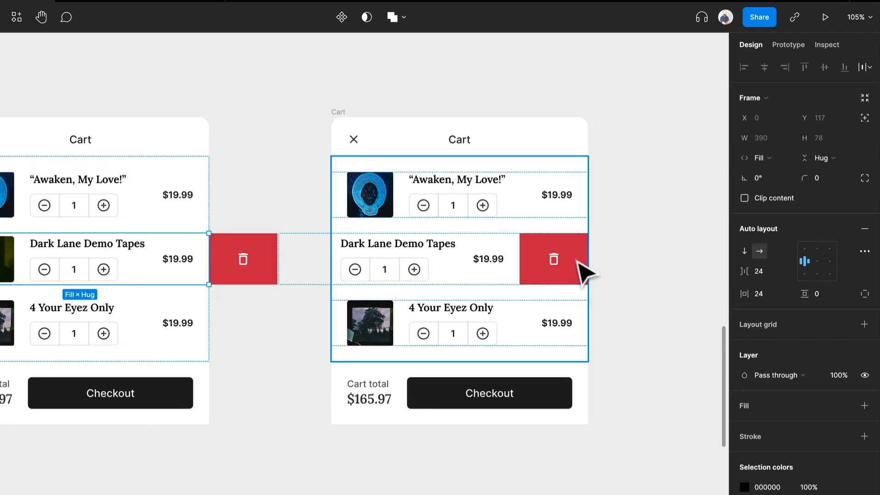
- Align the item list container in the first Cart frame to the top right, comparing it with the second frame's alignment and row sizing
click(582, 273)
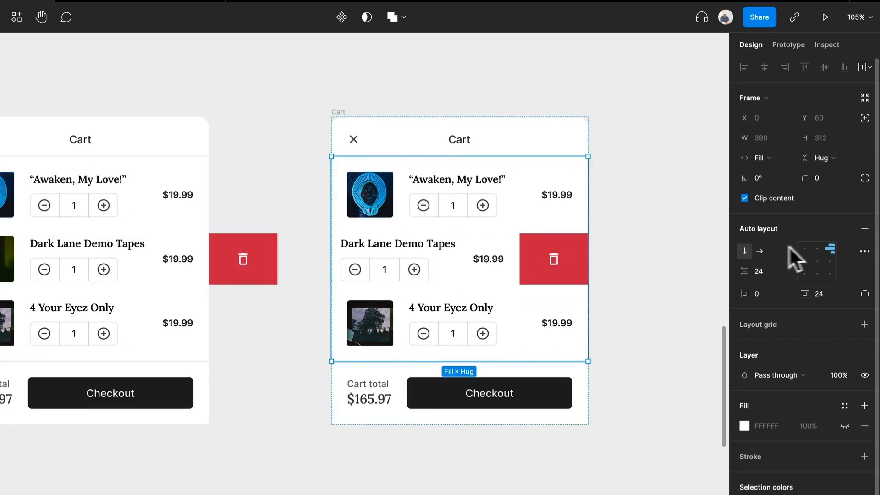
click(143, 243)
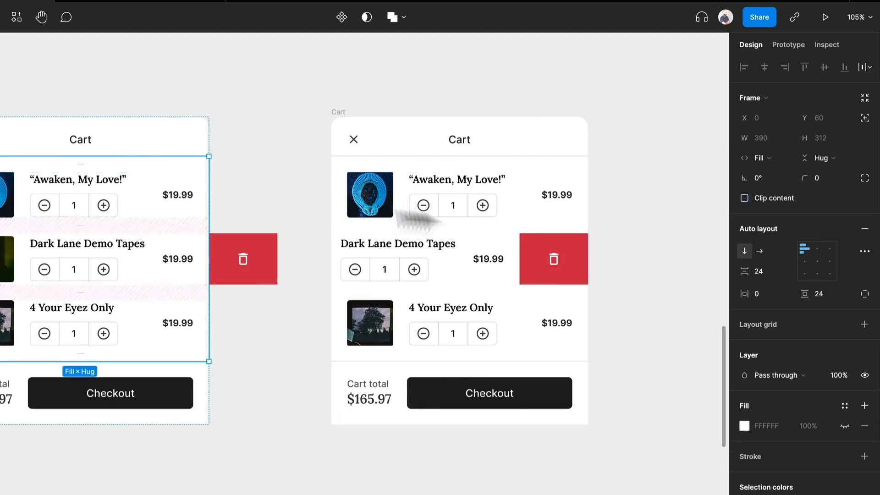
click(831, 250)
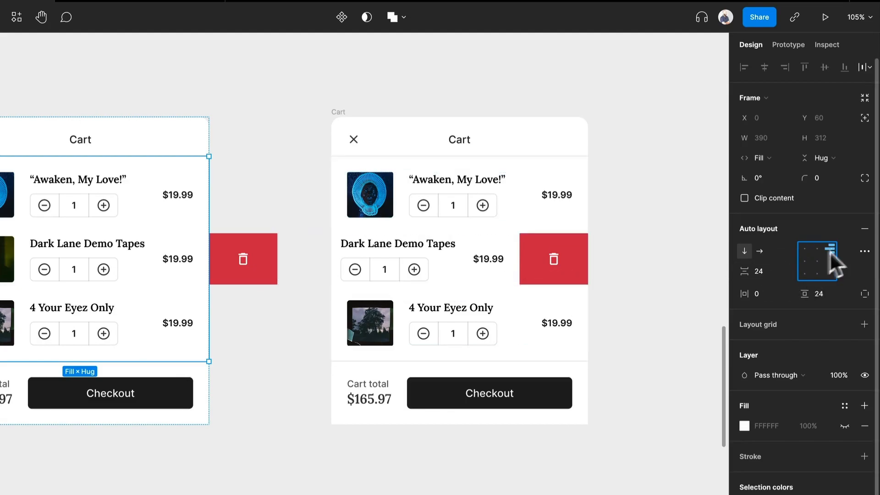
click(542, 281)
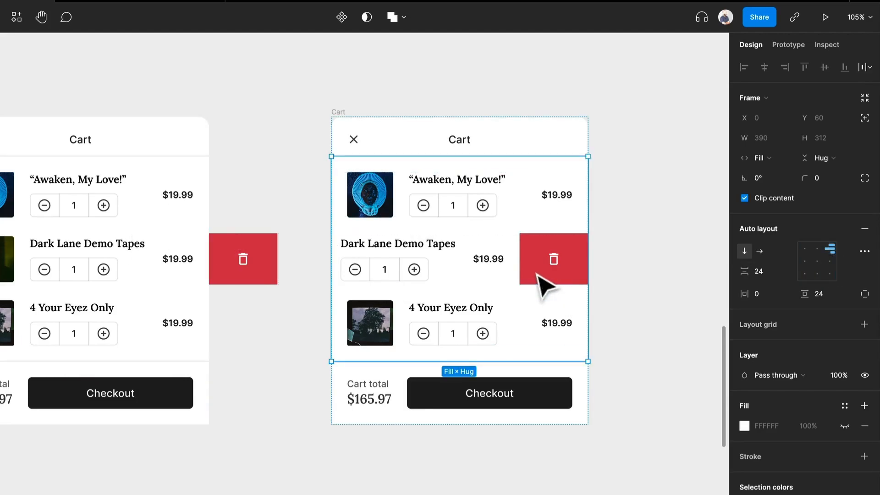
click(438, 274)
click(774, 161)
click(774, 162)
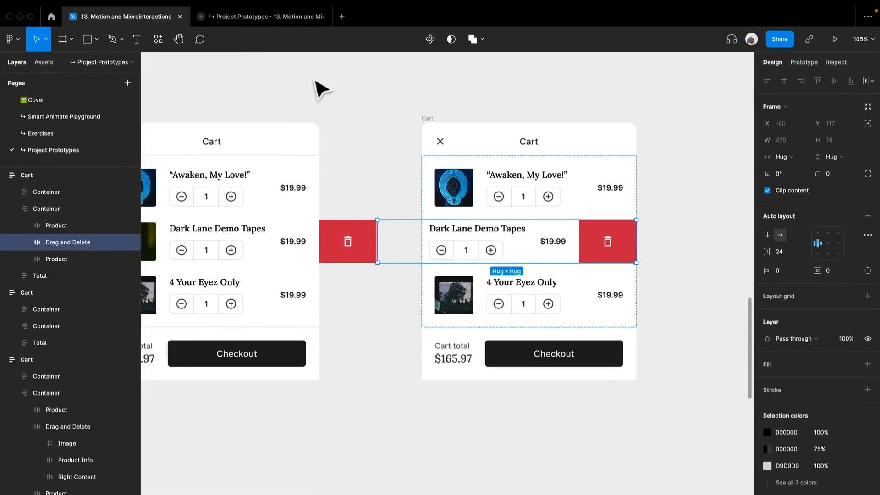
- Add a prototype connection from the Dark Lane Demo Tapes row in the first Cart frame to the second Cart frame
click(321, 89)
click(804, 61)
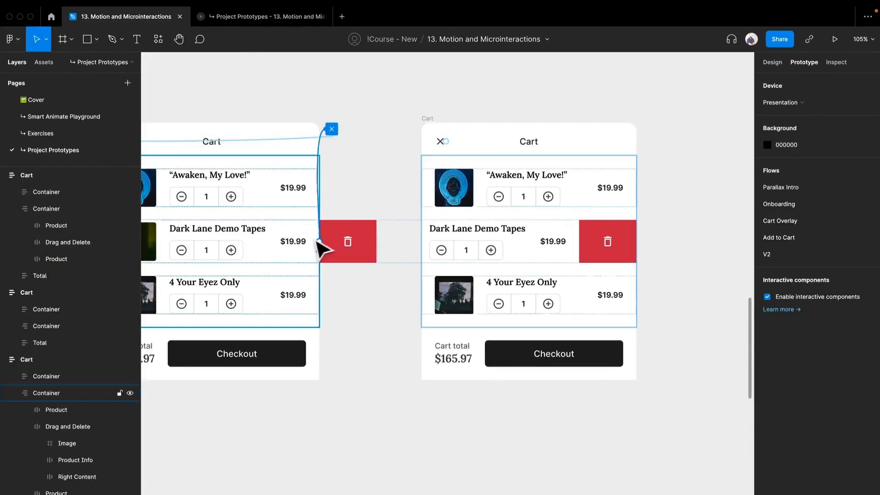
click(291, 251)
scroll(274, 242, left, 2)
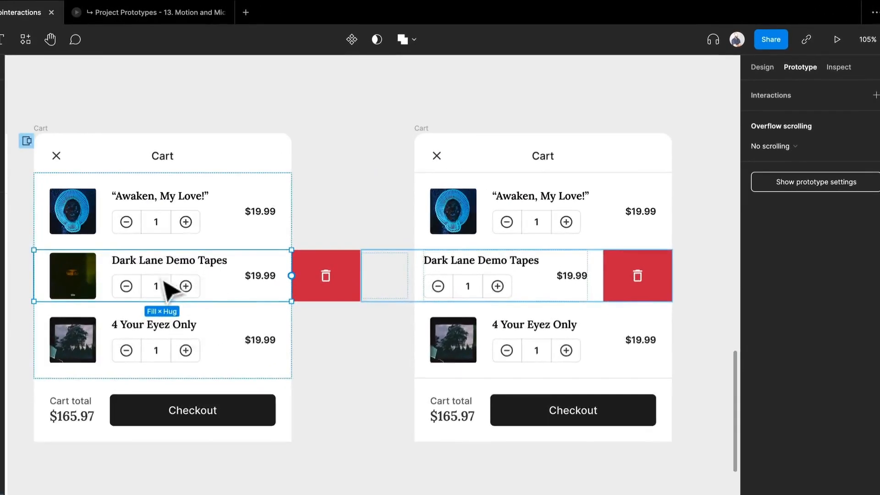
drag(292, 275, 465, 288)
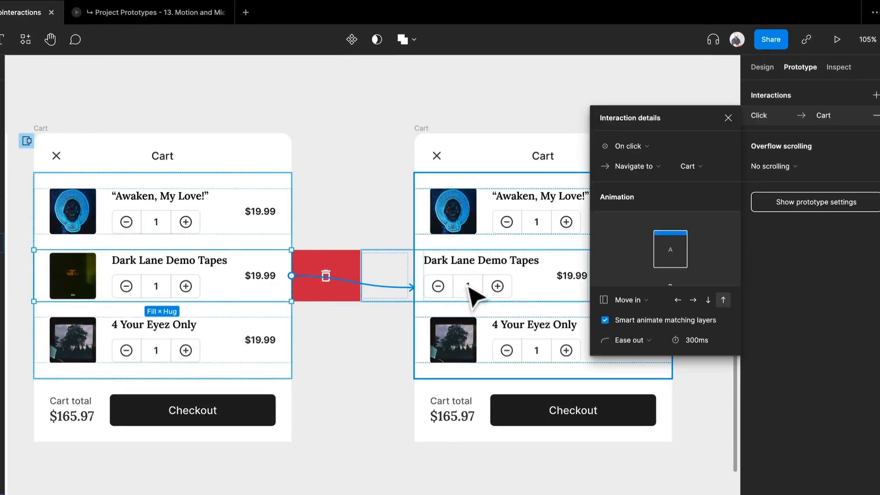
- Set the first Cart row's interaction to trigger On drag with a Smart animate animation
click(660, 145)
click(663, 161)
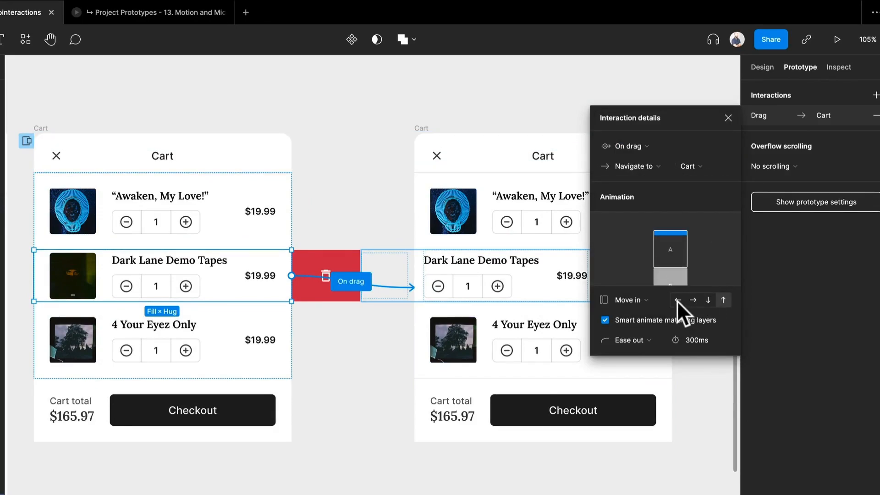
click(649, 301)
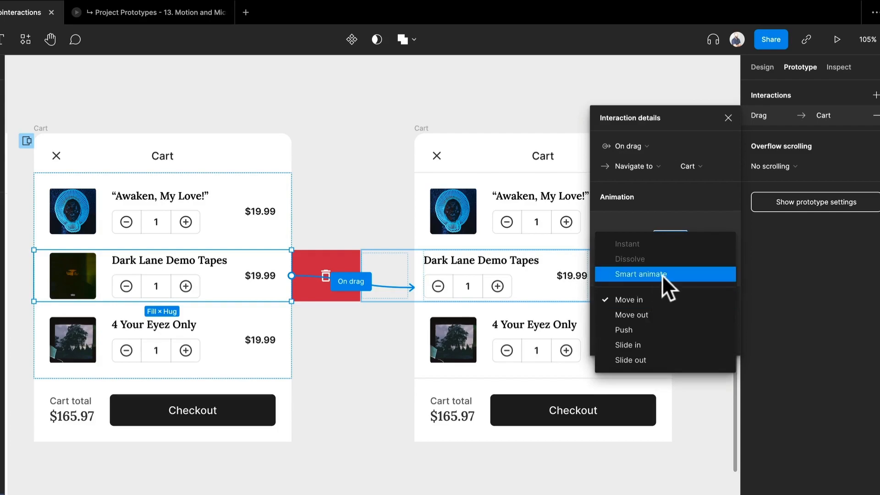
click(662, 274)
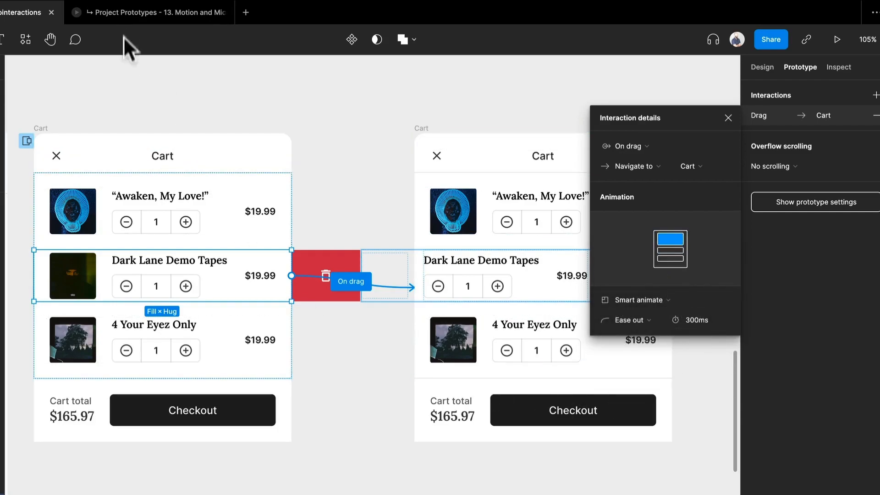
- Switch to the V2 preview and swipe the Dark Lane Demo Tapes row left to test the drag interaction
click(128, 17)
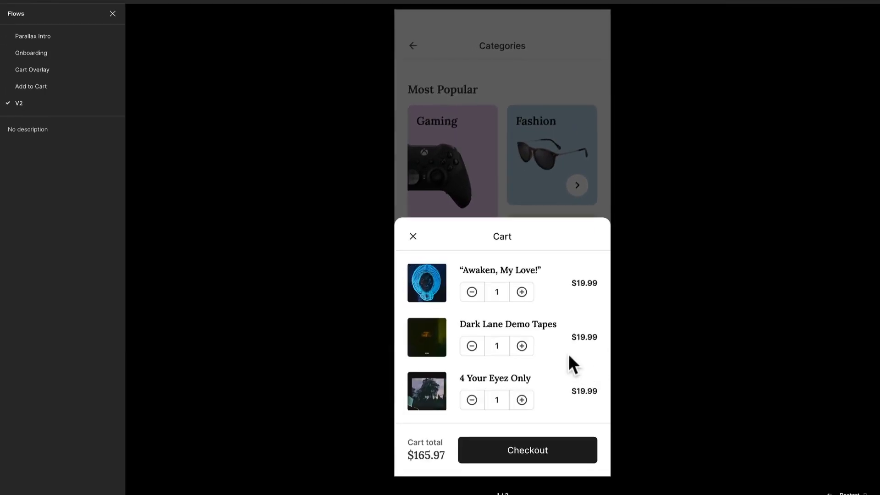
click(541, 346)
drag(541, 345, 523, 362)
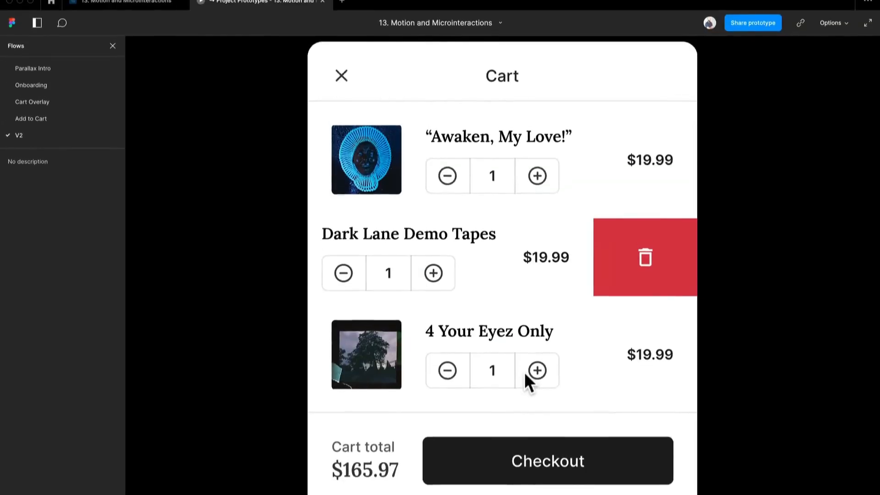
- Return to the design file and change the row's drag action from Navigate to into Swap overlay
click(148, 14)
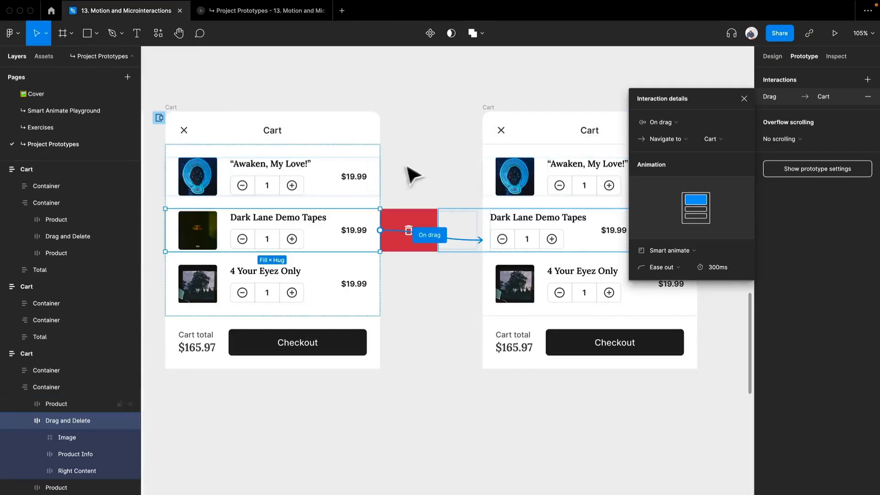
click(668, 139)
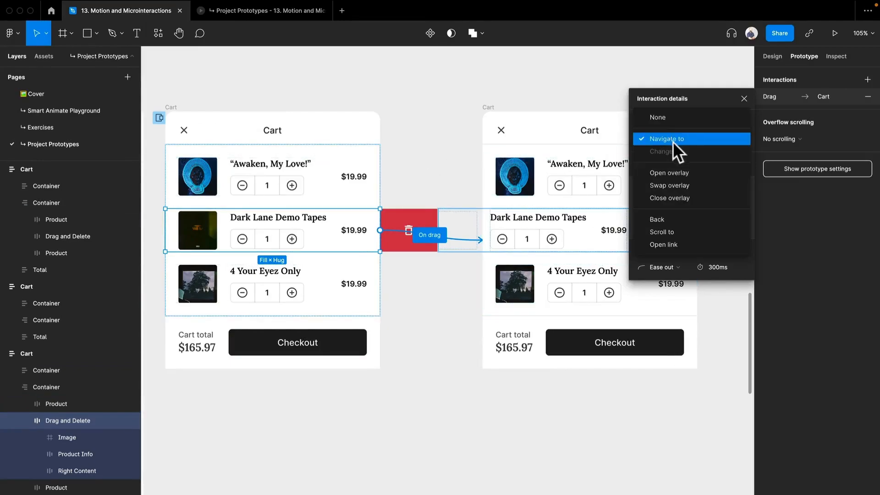
click(680, 183)
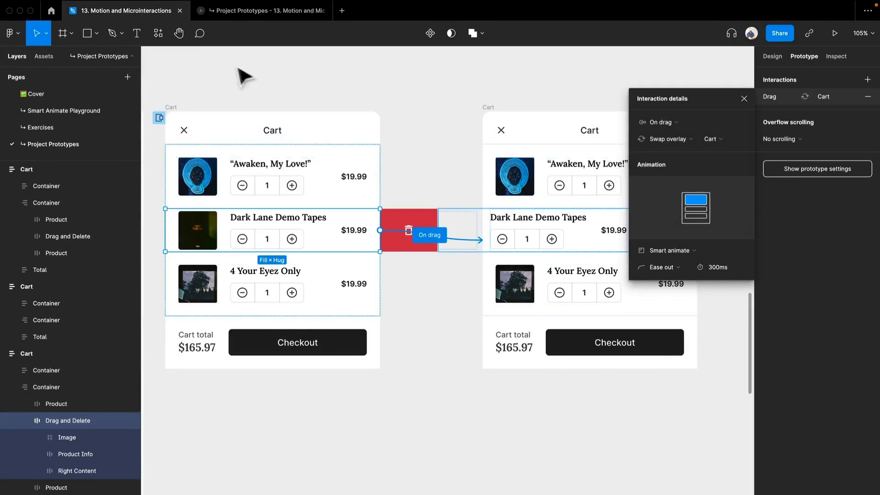
- Restart the V2 preview, open the cart overlay from the bag icon and swipe the Dark Lane Demo Tapes row left
click(235, 11)
key(r)
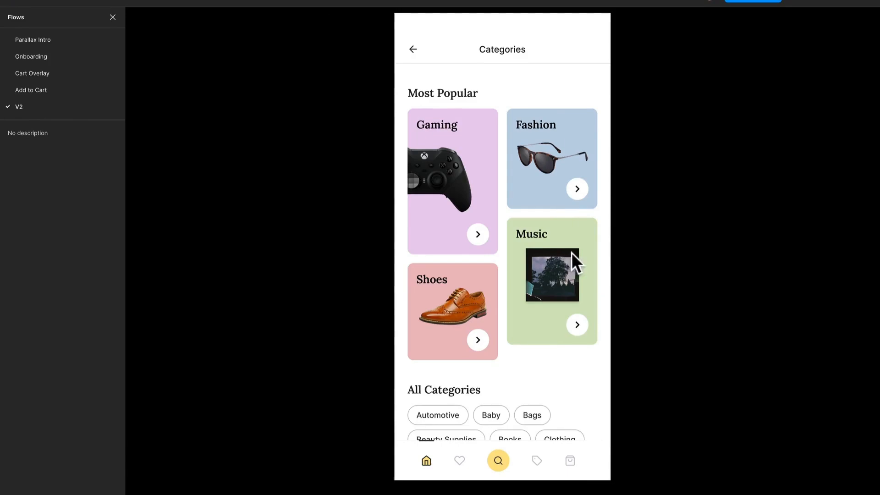
click(569, 460)
drag(576, 343, 504, 333)
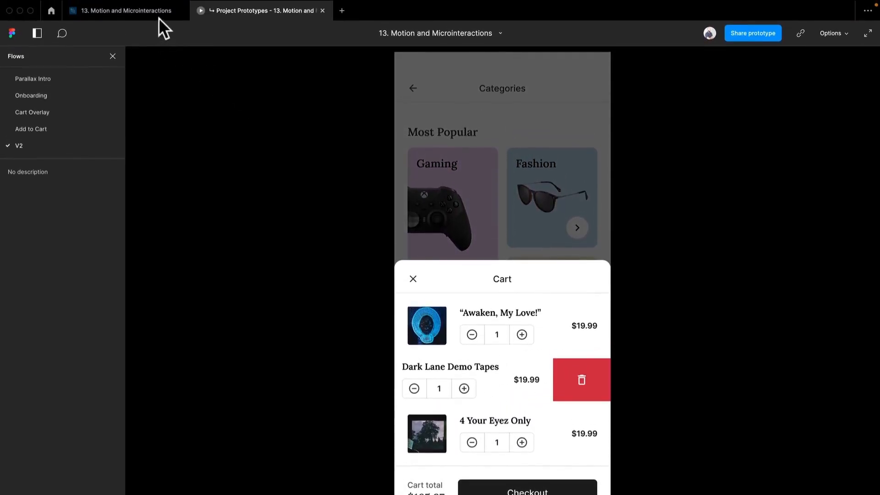
- Return to the design file and review the drag interaction's action options and the Dark Lane Demo Tapes row in the first Cart frame
click(159, 13)
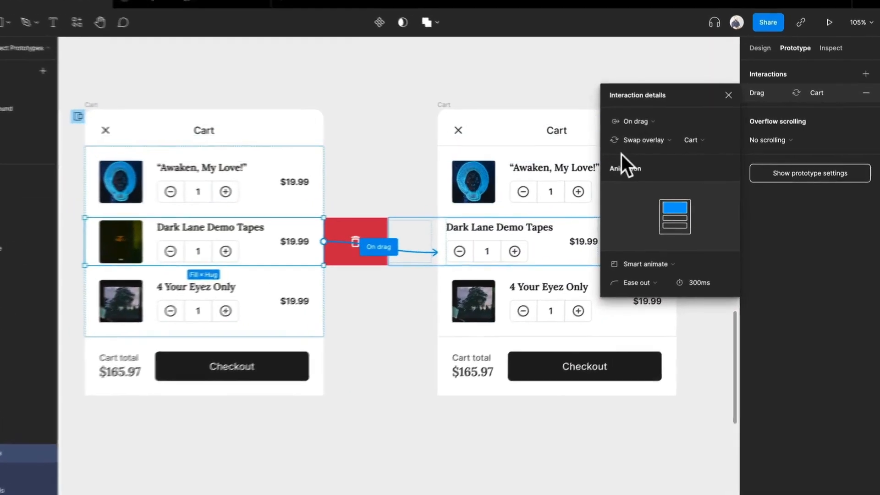
click(660, 138)
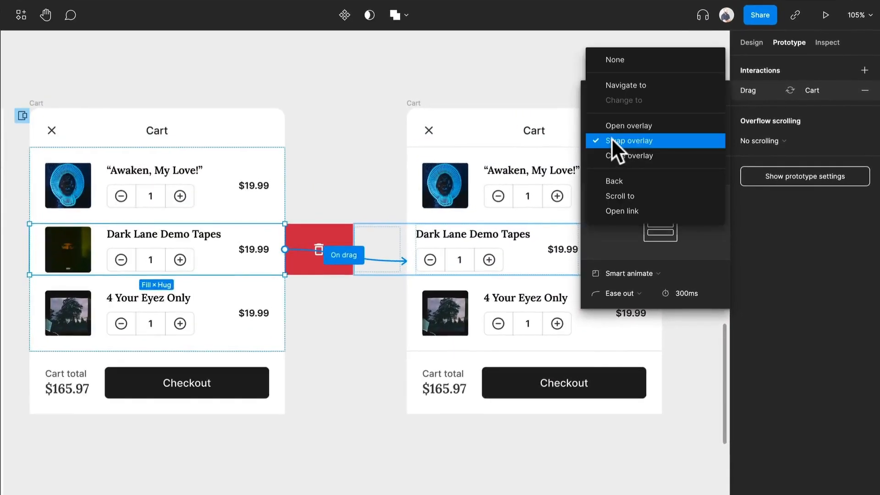
click(471, 112)
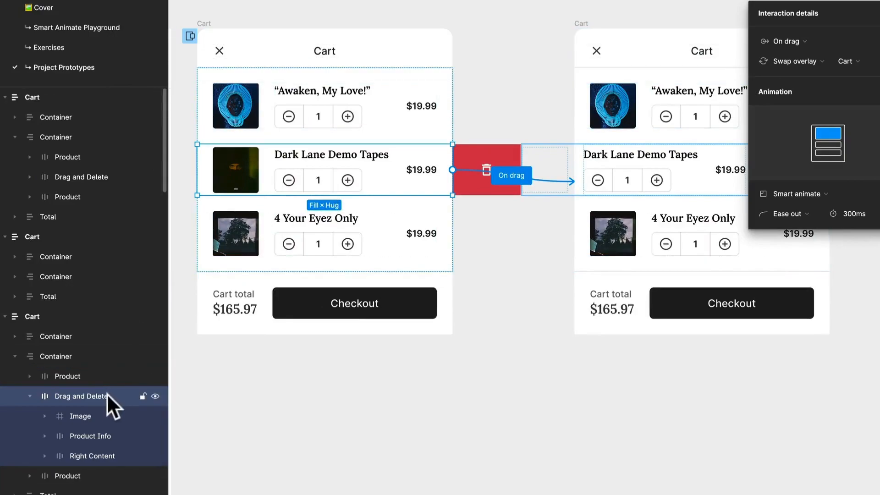
click(654, 178)
click(292, 179)
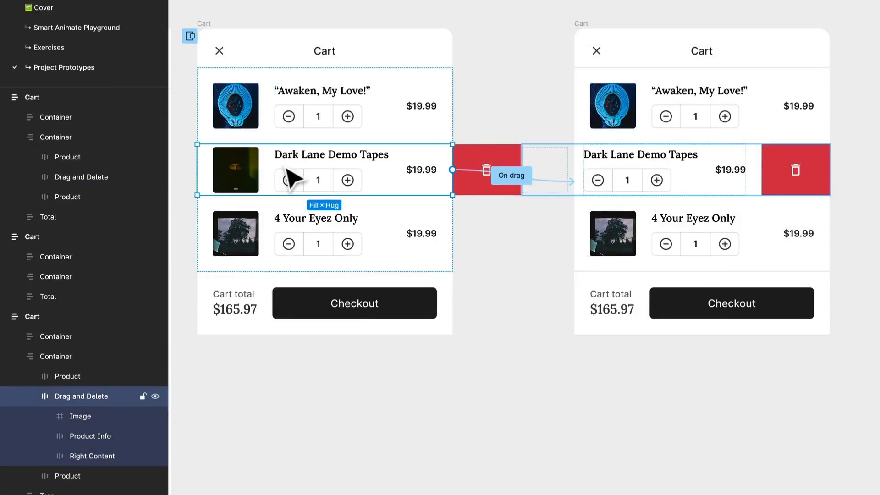
click(289, 246)
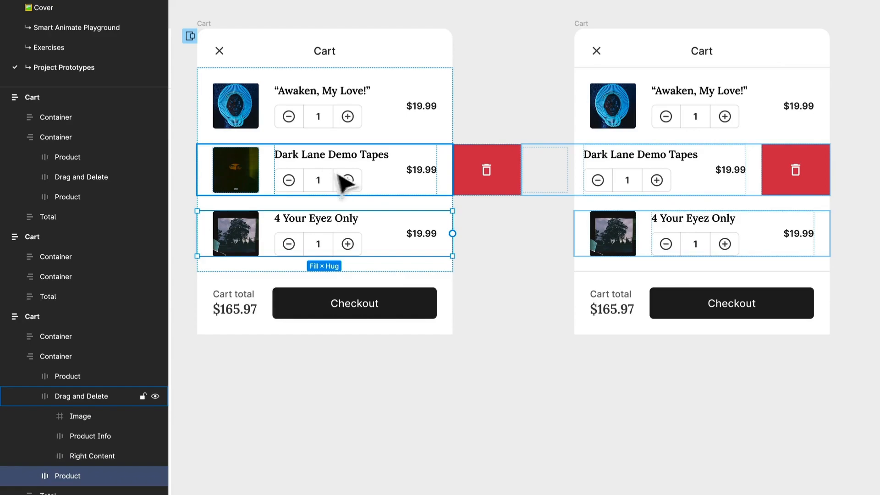
- Connect the Dark Lane Demo Tapes row in the second Cart frame back to the first Cart frame
click(754, 180)
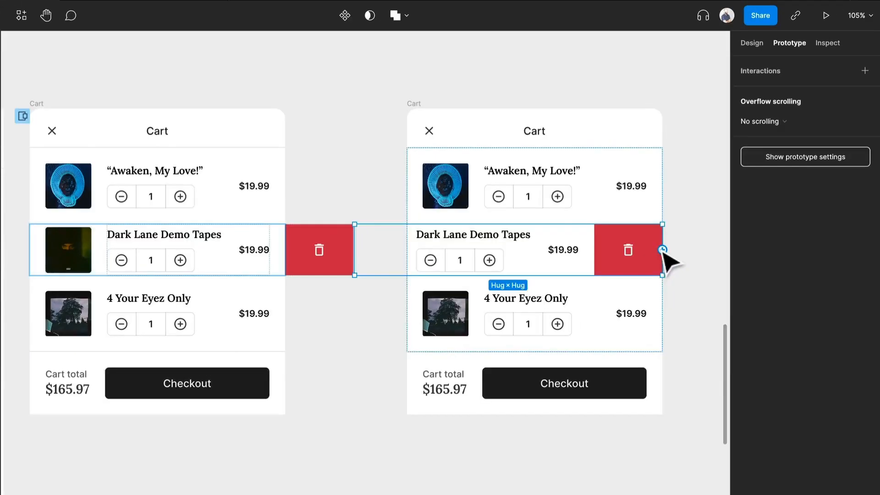
drag(799, 183, 415, 236)
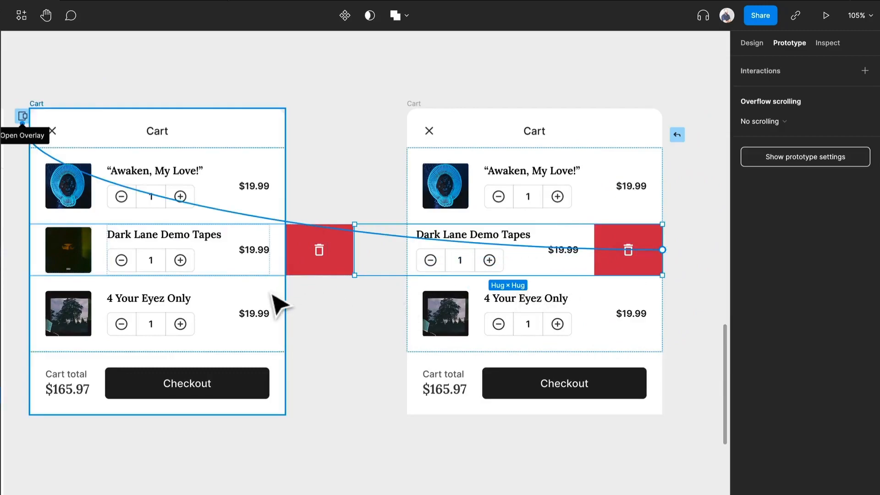
mouse_move(280, 305)
mouse_down()
mouse_move(338, 298)
mouse_move(251, 324)
mouse_move(275, 321)
mouse_up()
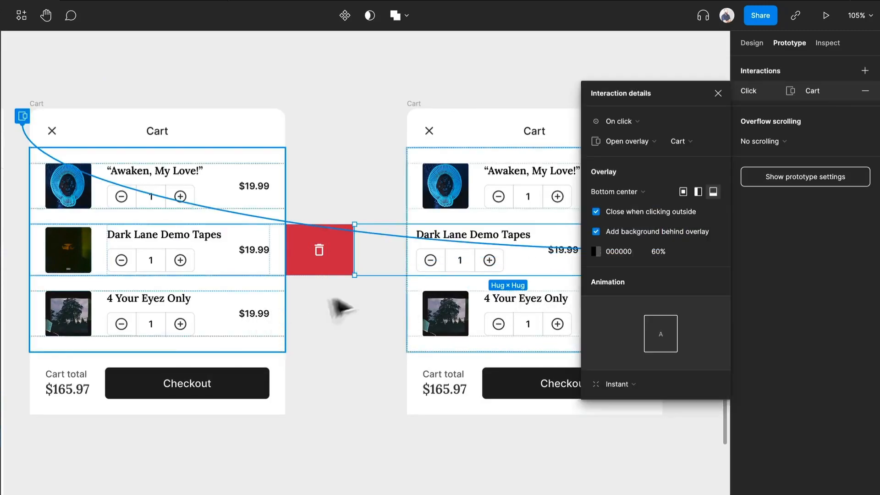
- Configure the second Cart row's interaction as On drag with Swap overlay and a Smart animate animation
click(641, 120)
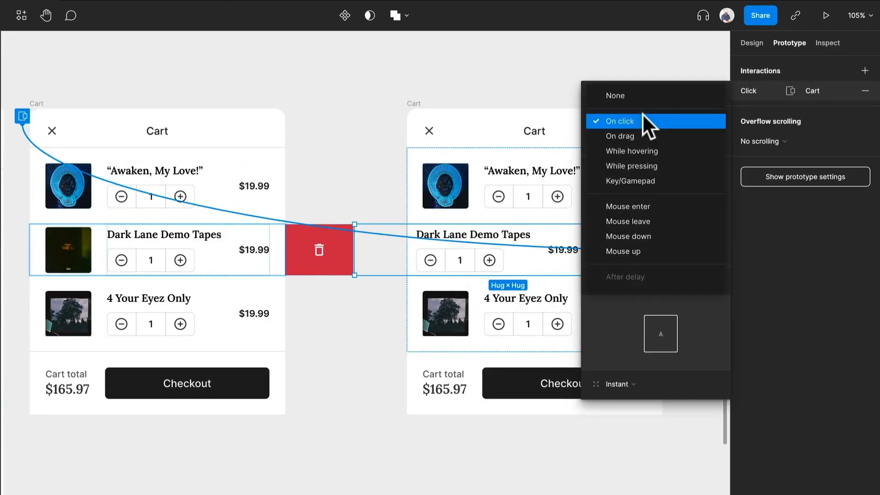
click(640, 135)
click(640, 140)
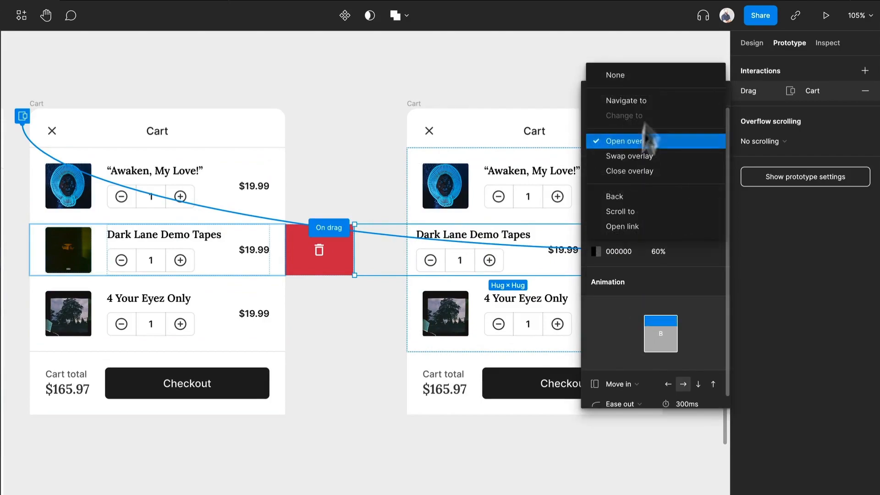
click(637, 154)
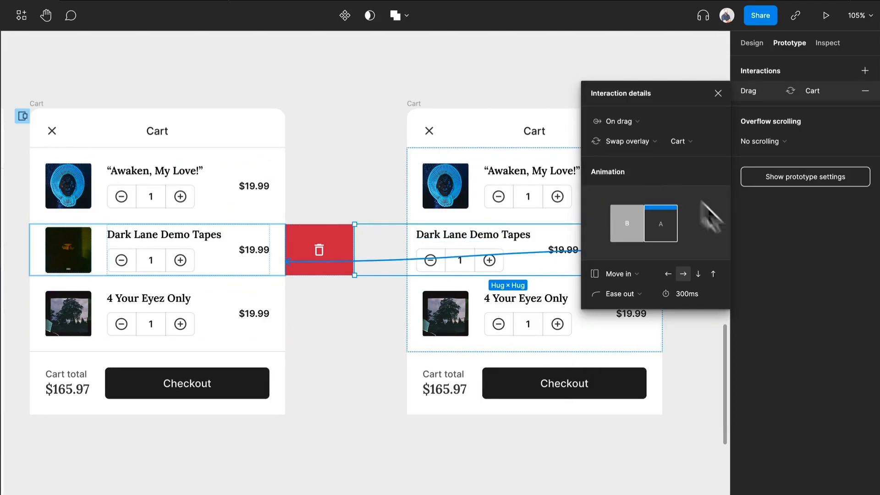
click(631, 275)
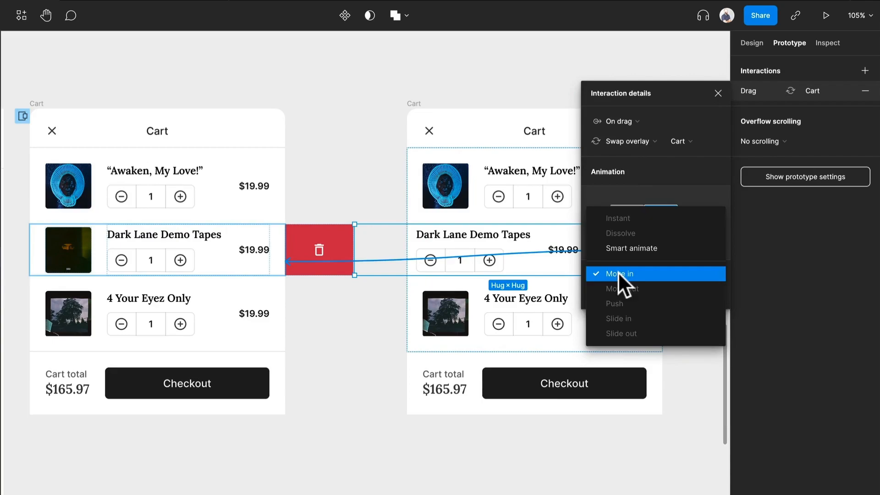
click(636, 246)
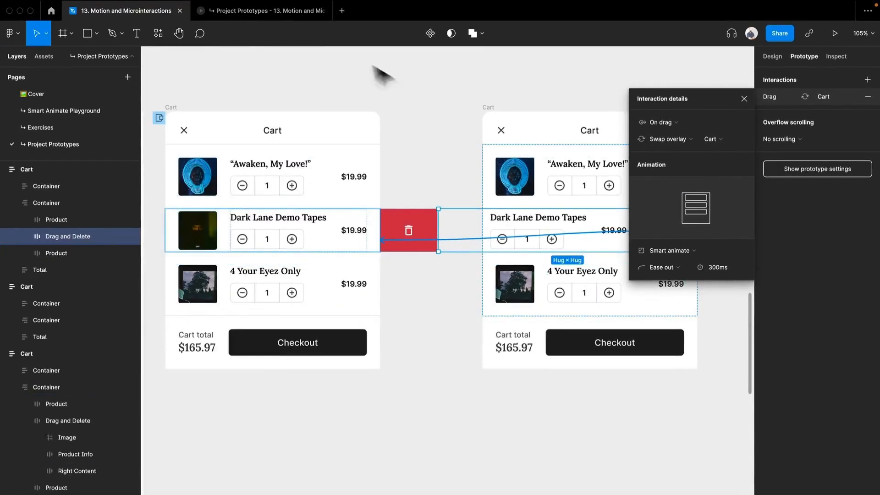
- In the V2 preview, swipe the Dark Lane Demo Tapes row back right and test closing the cart overlay with its X and by dragging down
click(237, 16)
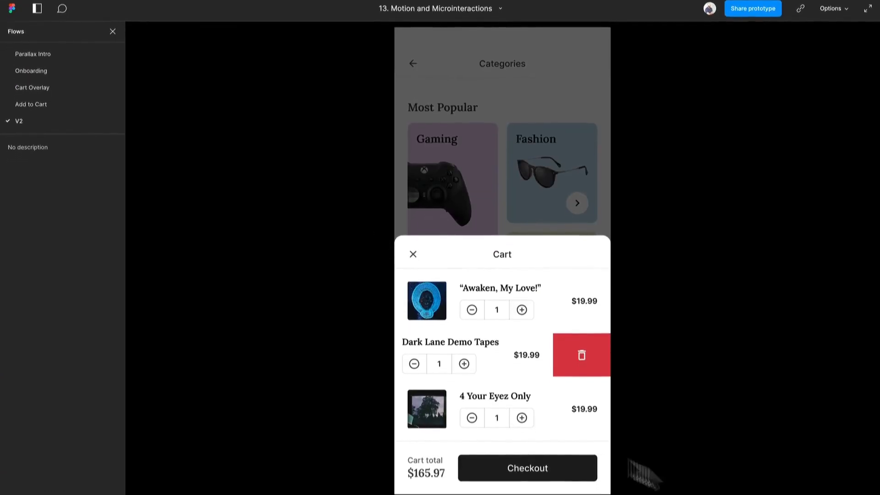
drag(489, 337, 579, 375)
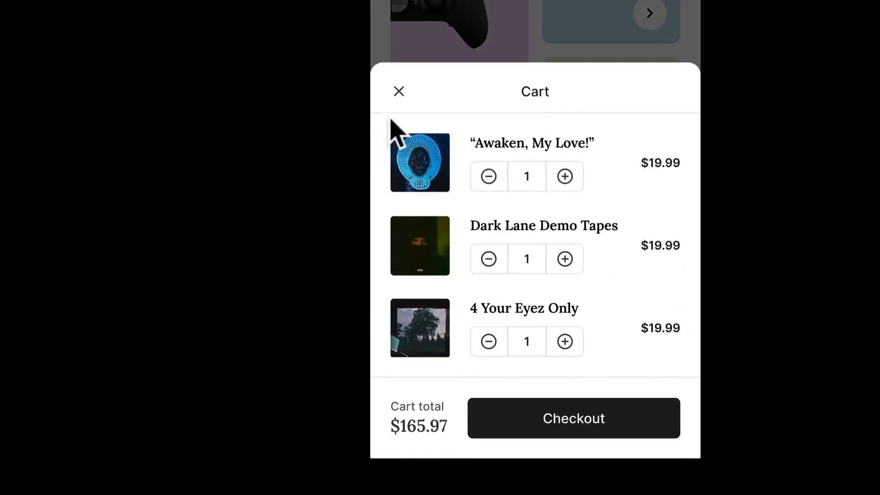
click(399, 92)
click(637, 428)
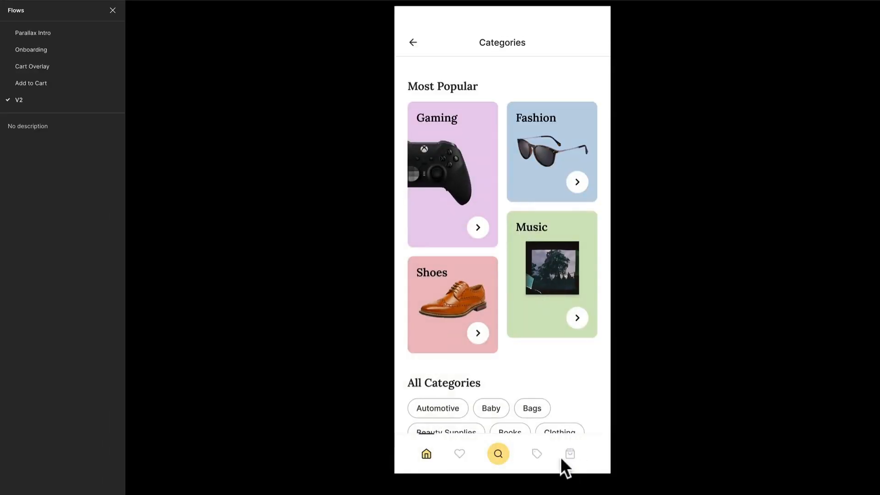
click(562, 456)
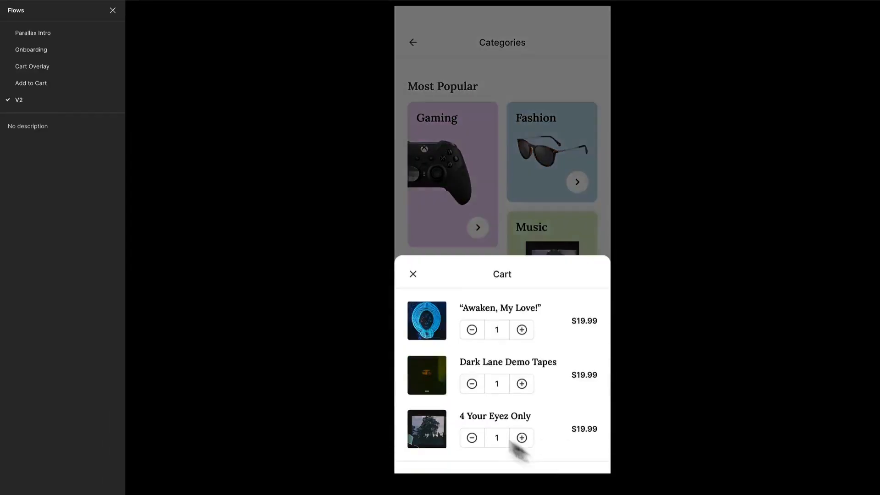
drag(534, 344, 560, 349)
drag(549, 235, 563, 464)
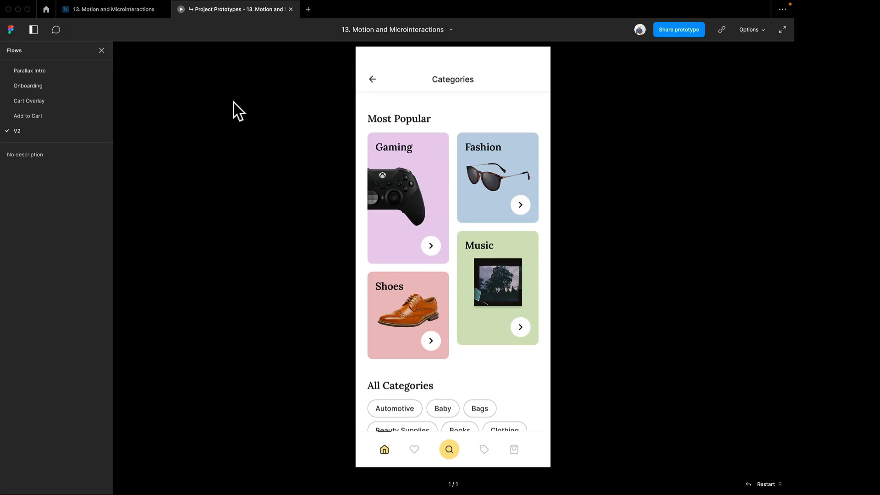
- Return to the design file and view the connections between the two Cart frames
key(ctrl+Tab)
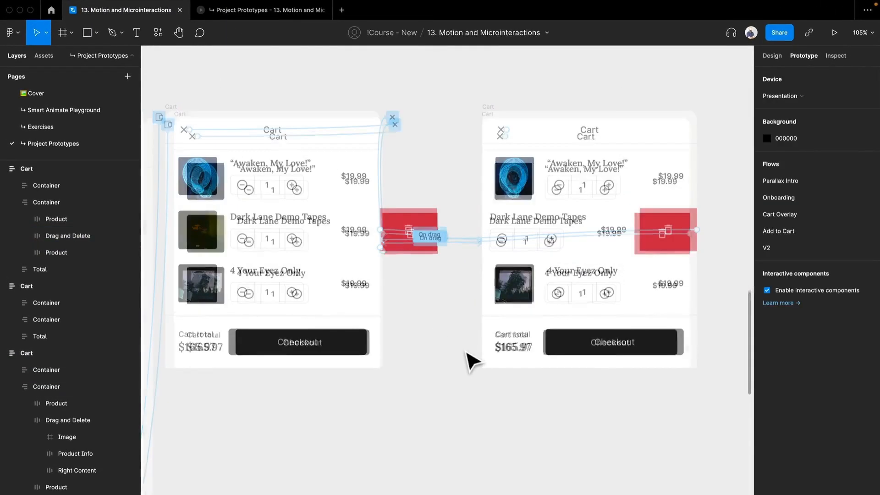
scroll(466, 352, down, 3)
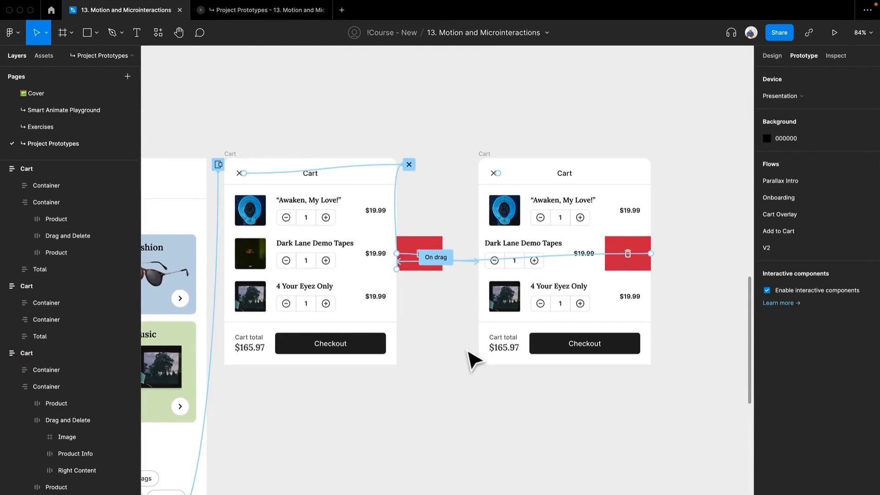